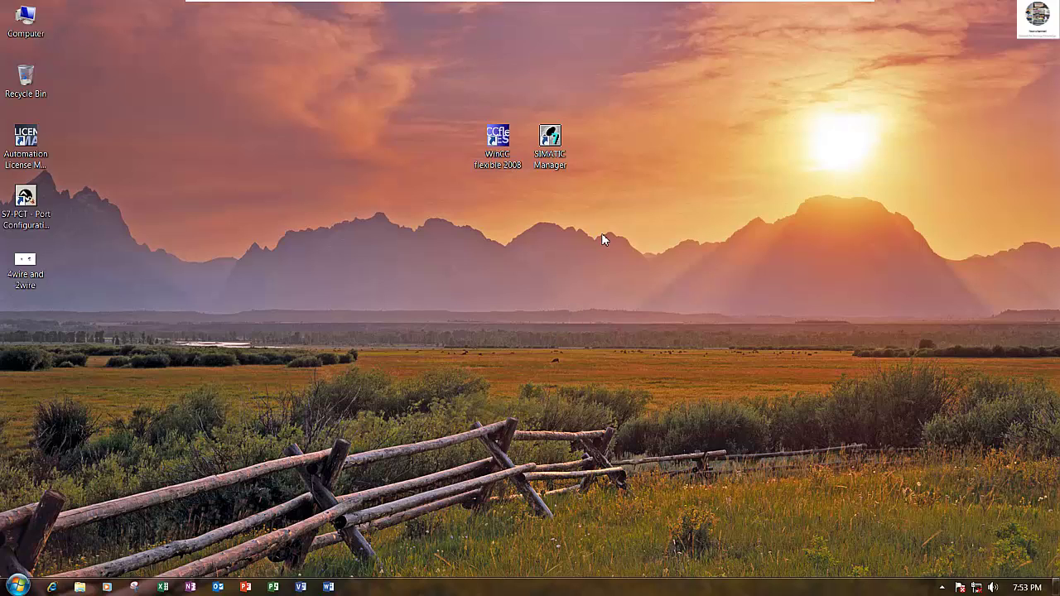
# Launch SIMATIC Manager and name the new project 'TUTORIAL 1_HARDWARE CONF'
pyautogui.click(553, 156)
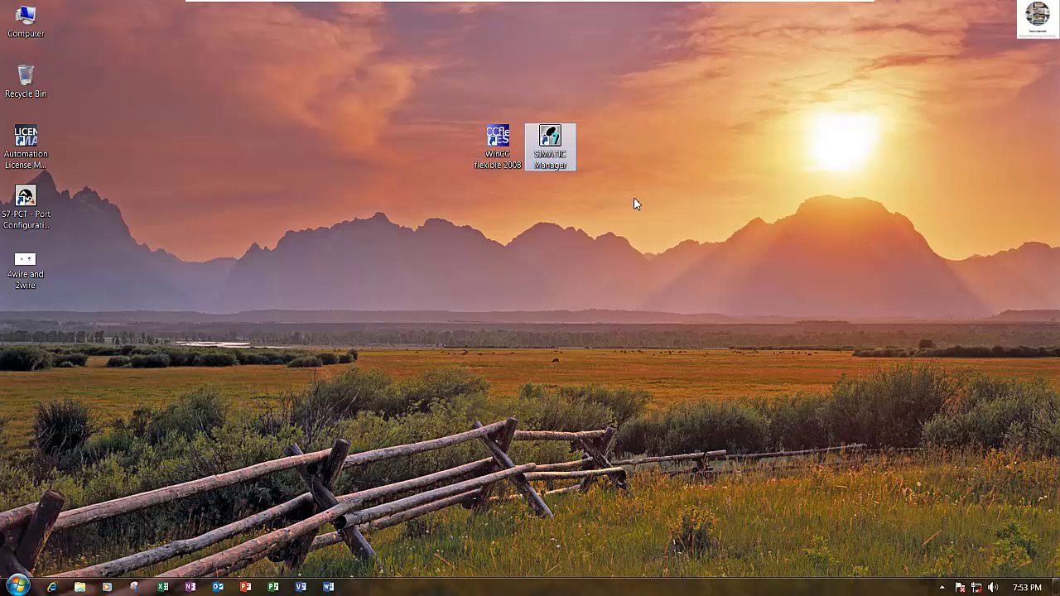
pyautogui.doubleClick(560, 157)
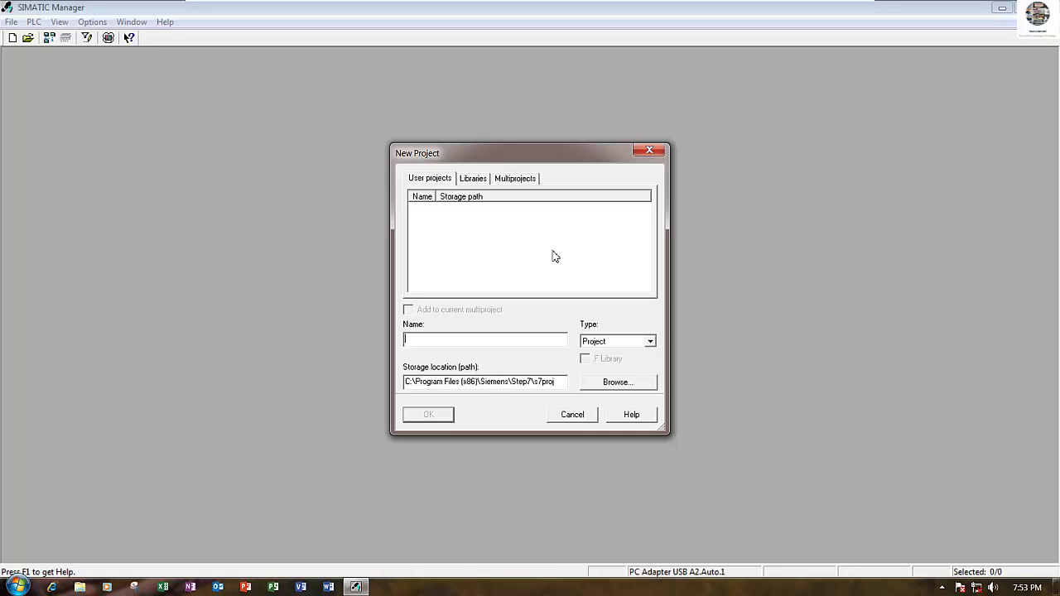
pyautogui.write('TUTORIAL 1_HARDWARE CON')
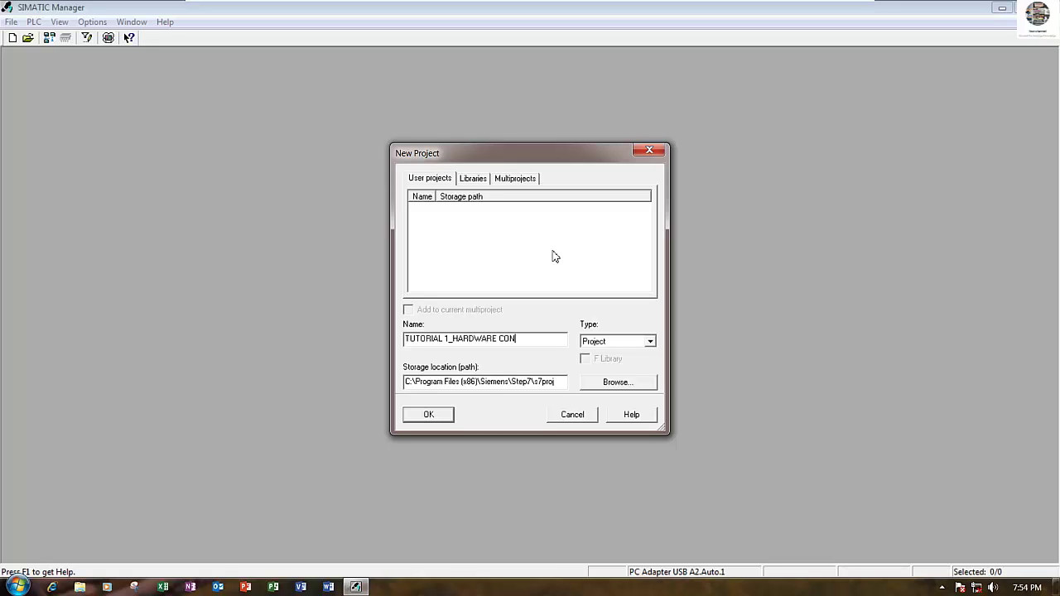
pyautogui.write('F')
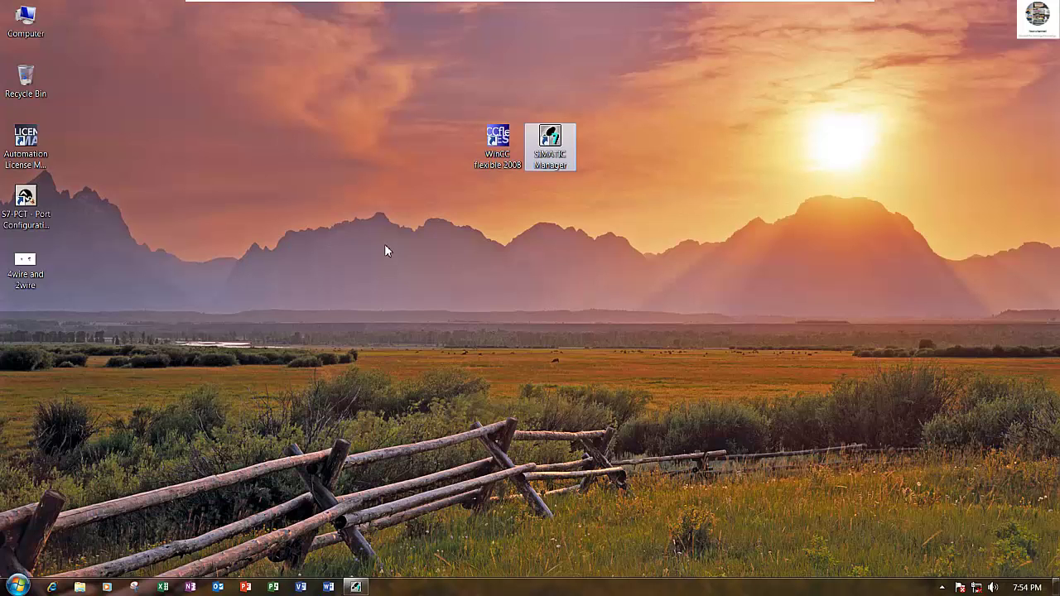
# Add a new folder on the Windows desktop named 'SIMATIC MANAGER HARDWARE CONFIGURE'
pyautogui.rightClick(386, 250)
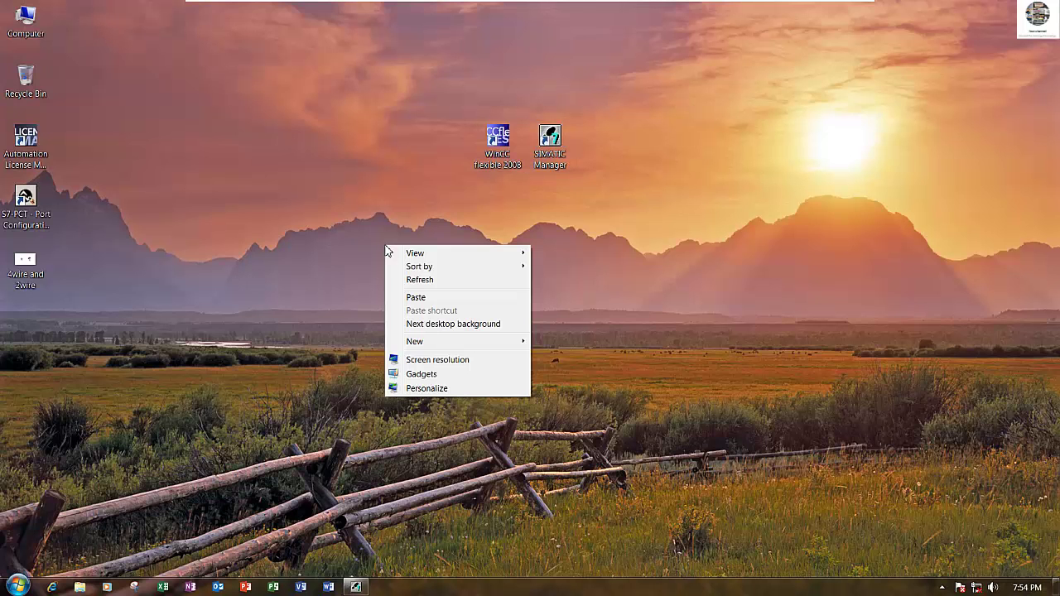
pyautogui.moveTo(501, 348)
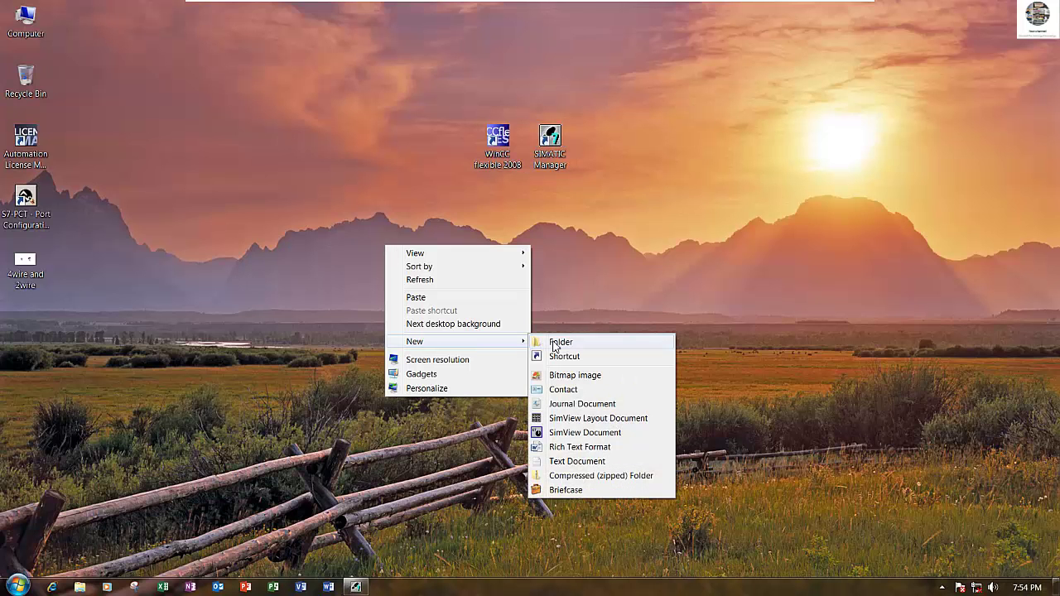
pyautogui.click(543, 341)
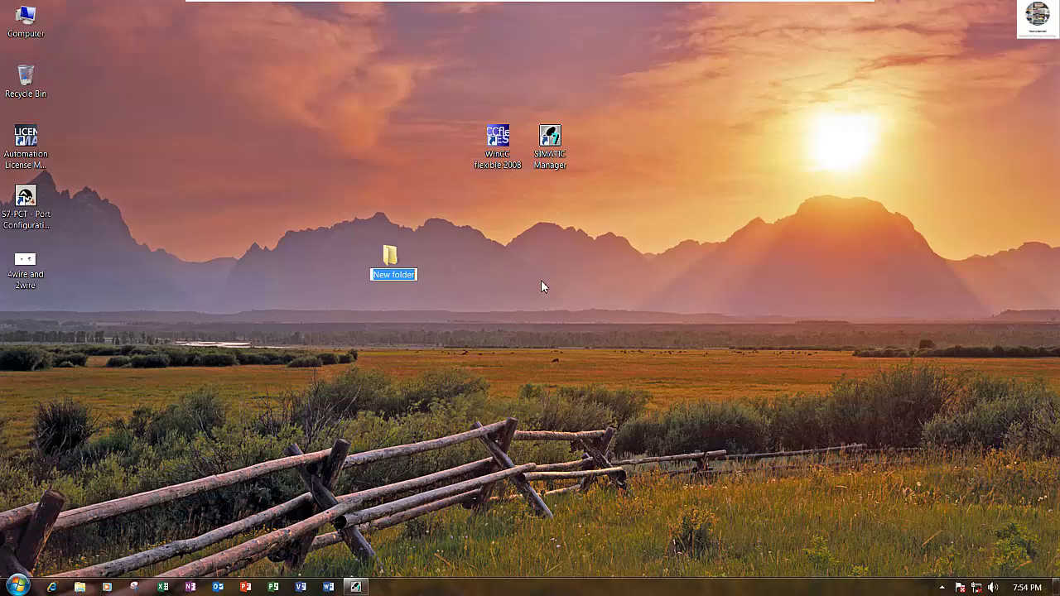
pyautogui.write('sIMATIC MA')
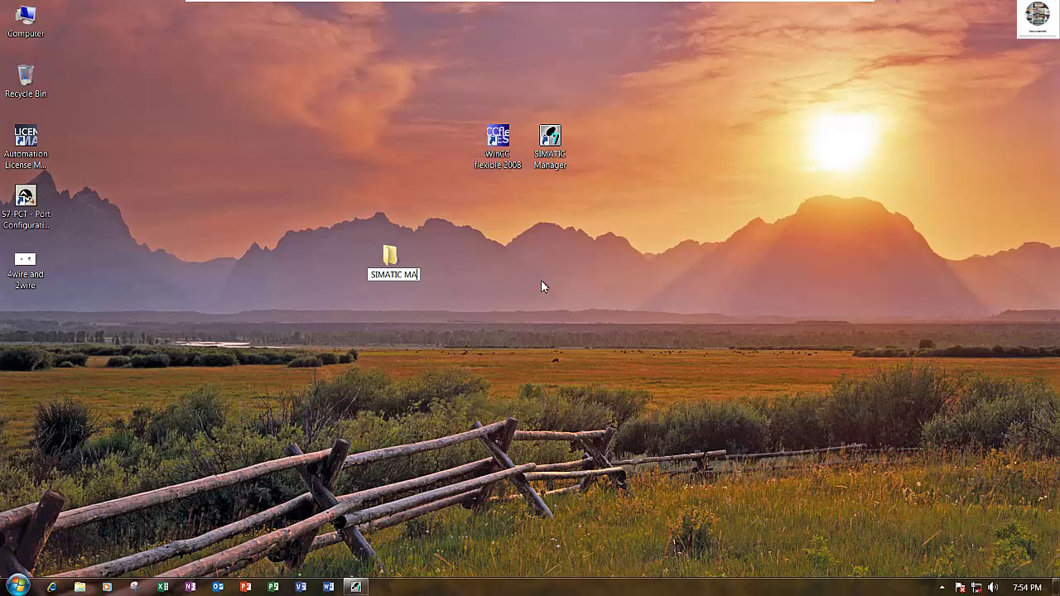
pyautogui.write('NAGER')
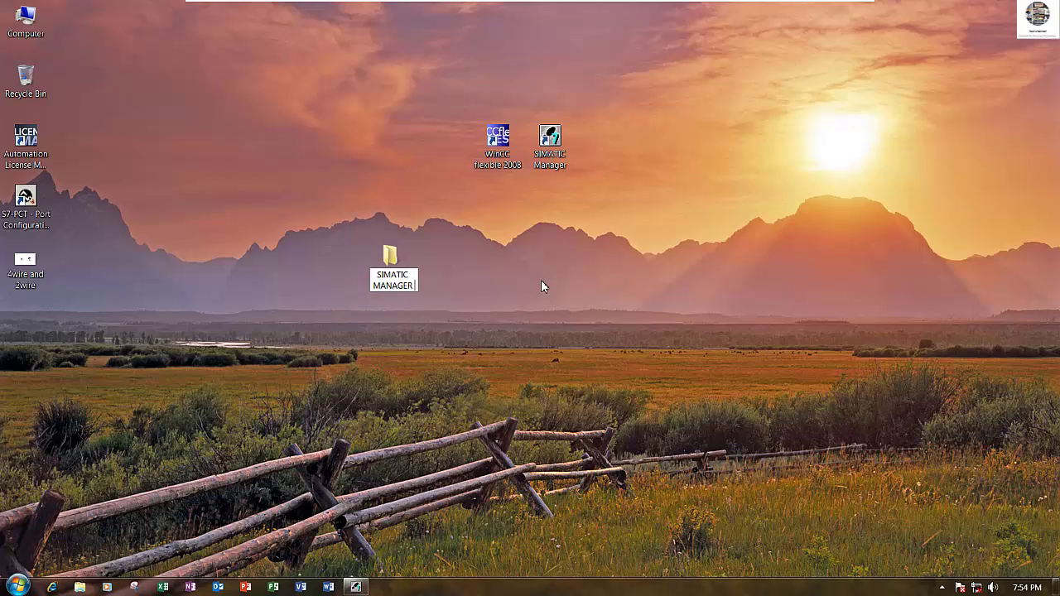
pyautogui.write(' HAR')
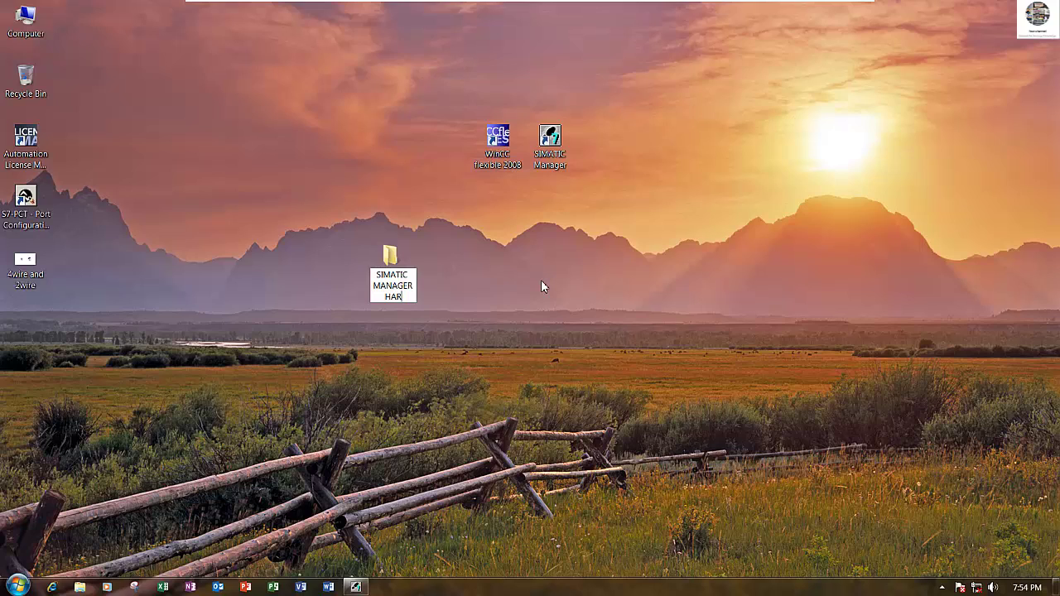
pyautogui.write('DWARE CONFIGURE')
# Store the project in the desktop SIMATIC MANAGER HARDWARE CONFIGURE folder and create it
pyautogui.press('Return')
pyautogui.click(356, 587)
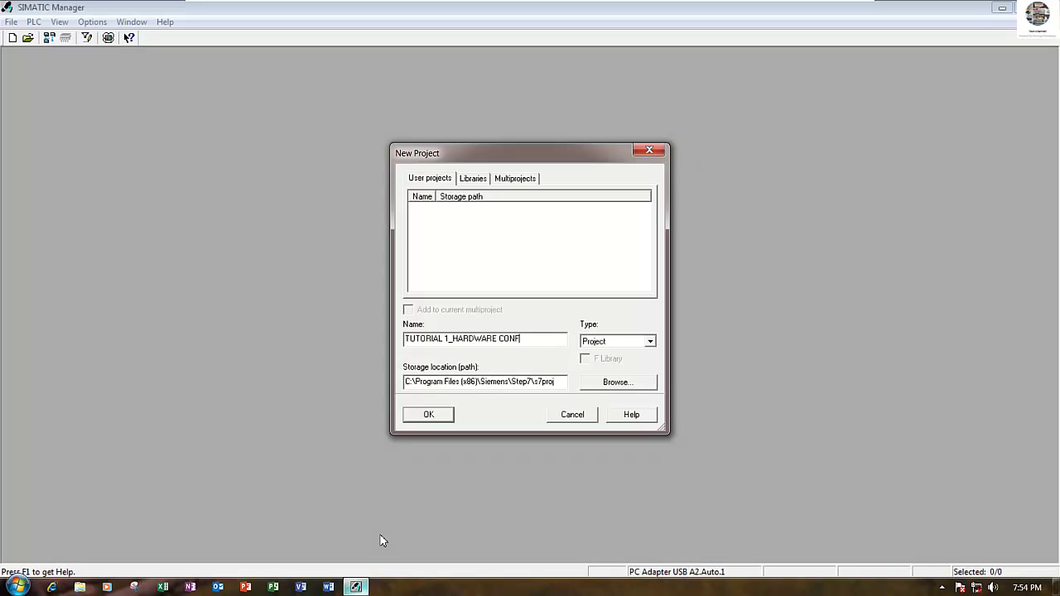
pyautogui.click(601, 384)
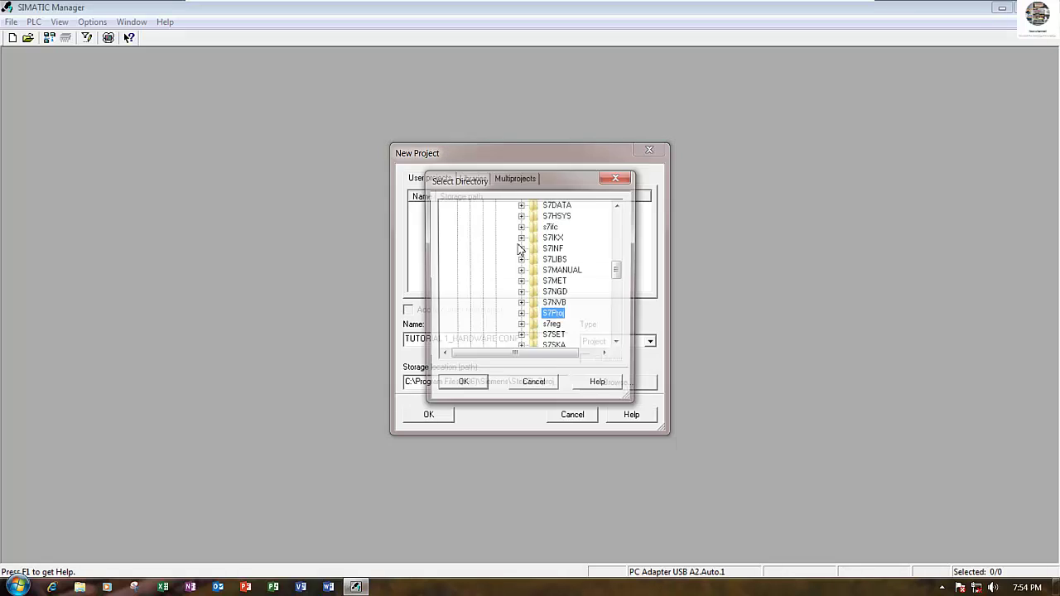
pyautogui.moveTo(621, 282); pyautogui.dragTo(621, 334)
pyautogui.click(547, 337)
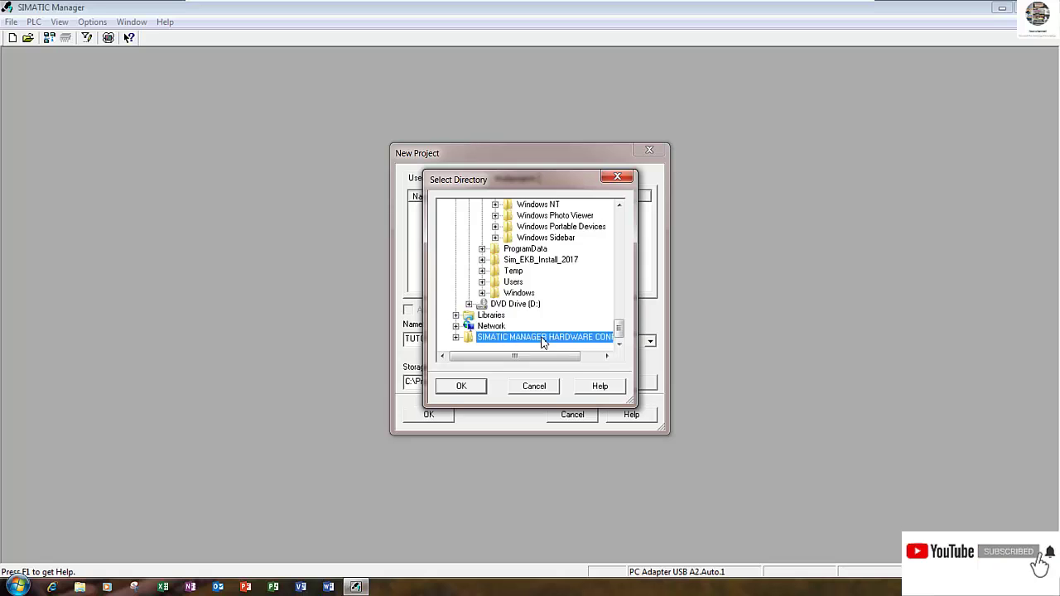
pyautogui.click(480, 388)
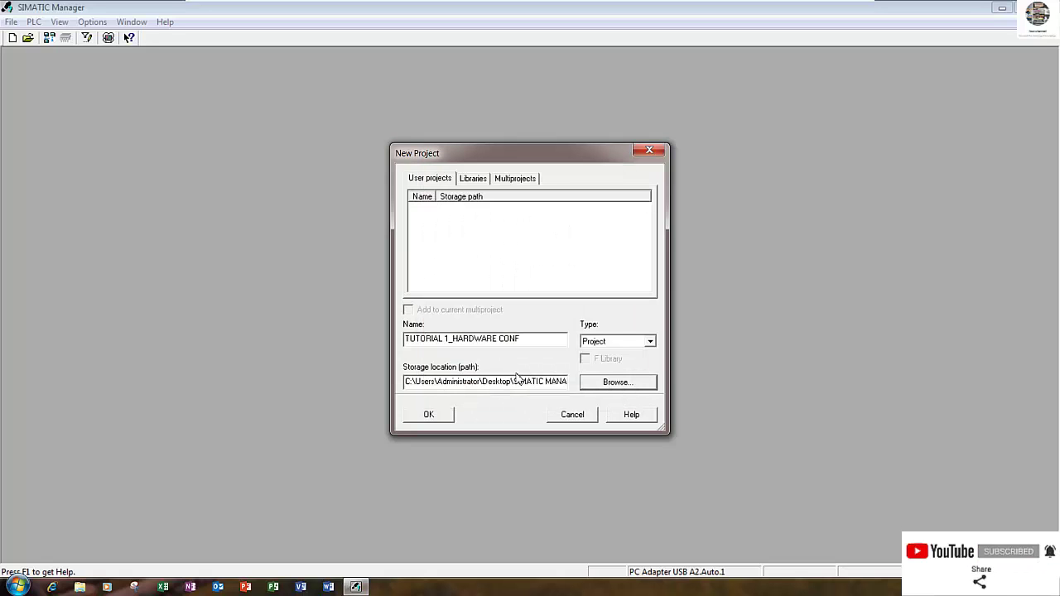
pyautogui.click(443, 419)
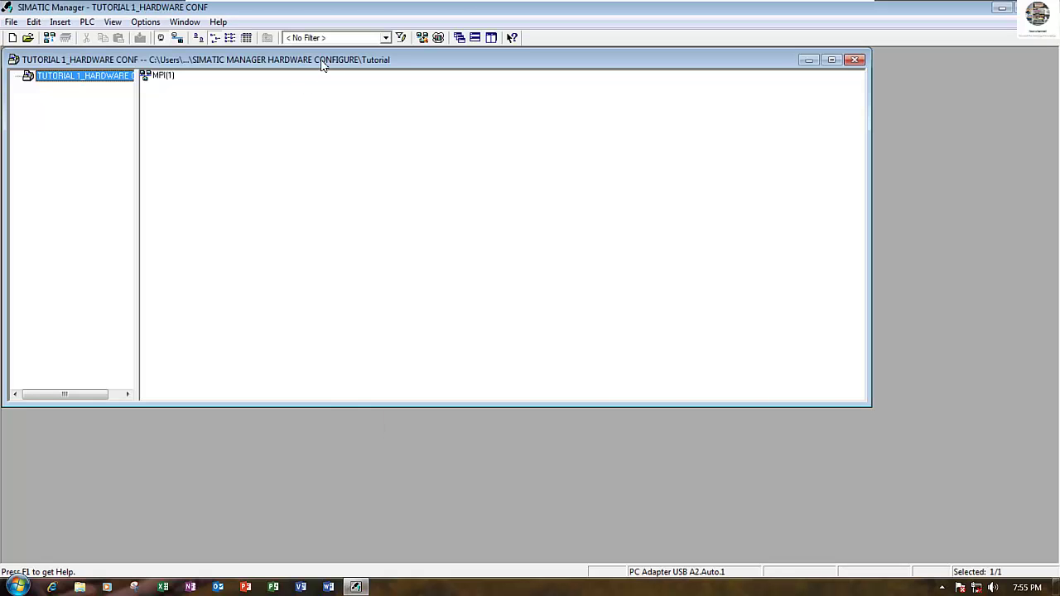
# Maximize the project window and insert a SIMATIC 300 station named SIMATIC 300(1)
pyautogui.doubleClick(323, 63)
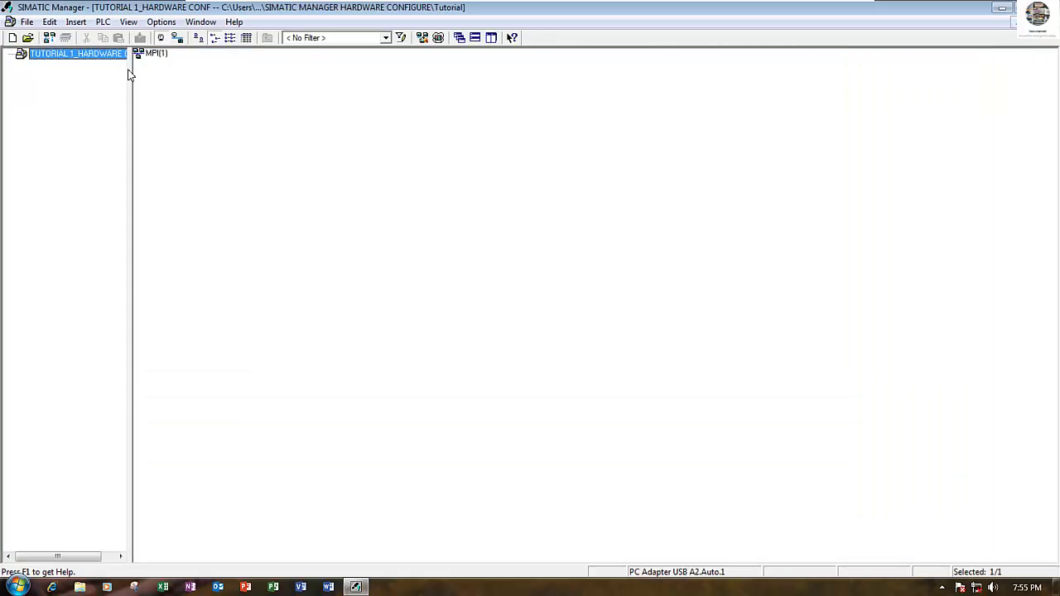
pyautogui.moveTo(133, 78); pyautogui.dragTo(158, 81)
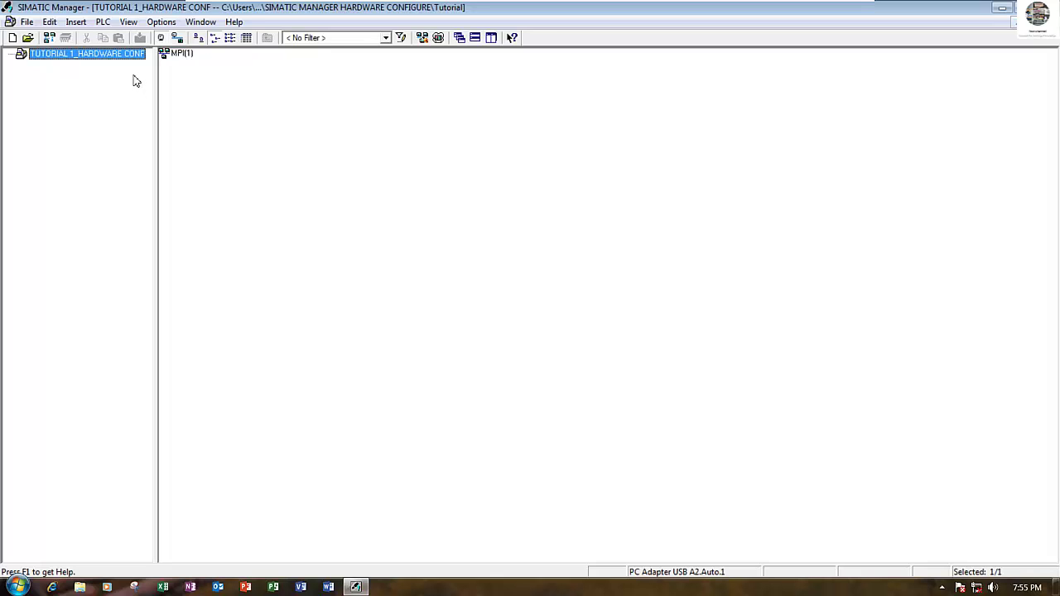
pyautogui.rightClick(118, 54)
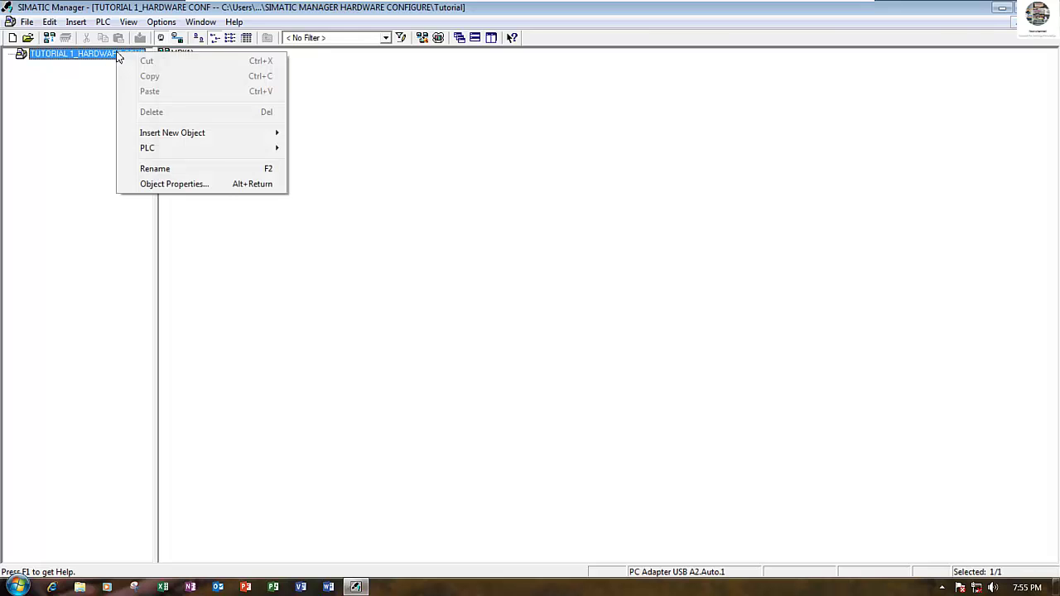
pyautogui.moveTo(243, 134)
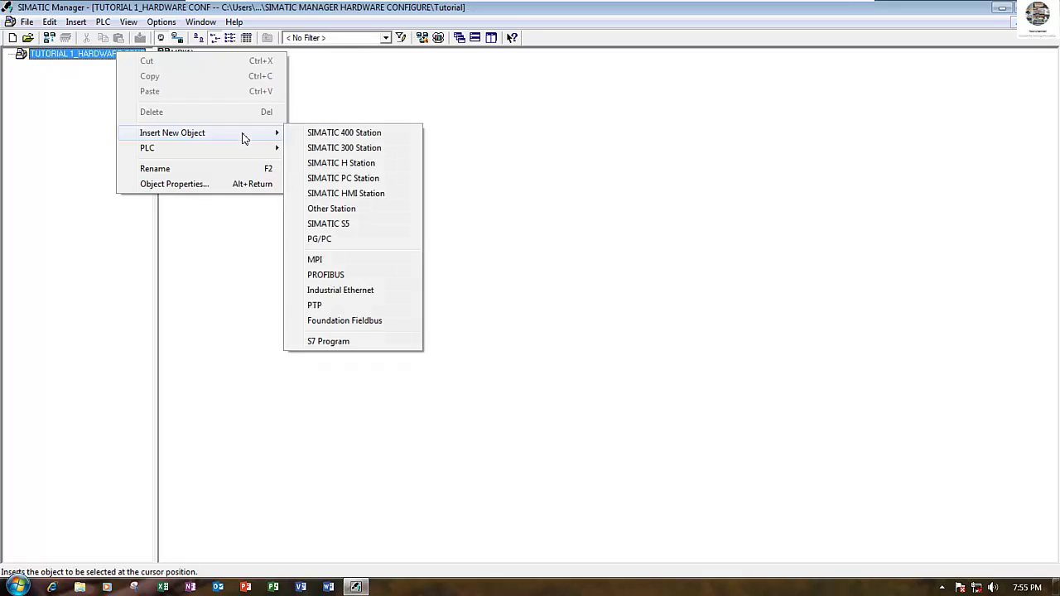
pyautogui.click(354, 156)
pyautogui.click(300, 113)
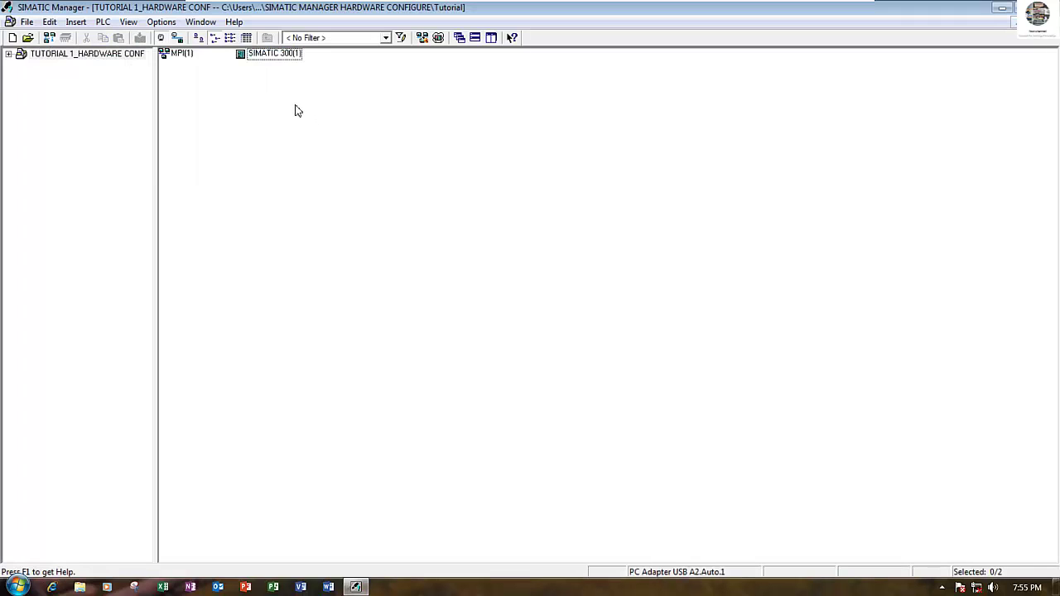
# Open the SIMATIC 300(1) station to reveal its Hardware object
pyautogui.click(268, 57)
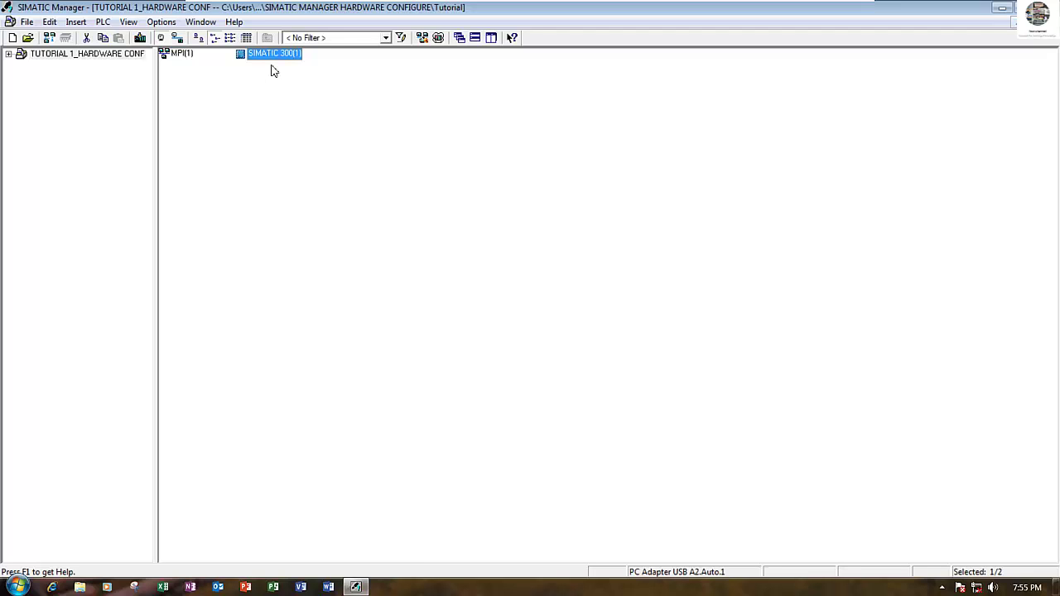
pyautogui.click(274, 71)
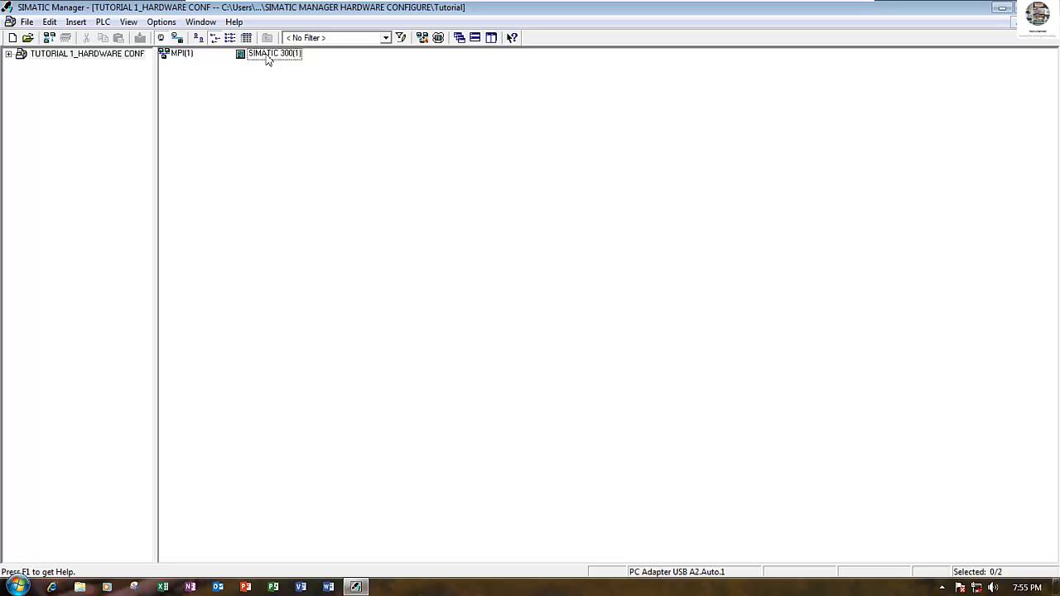
pyautogui.click(268, 55)
pyautogui.doubleClick(267, 57)
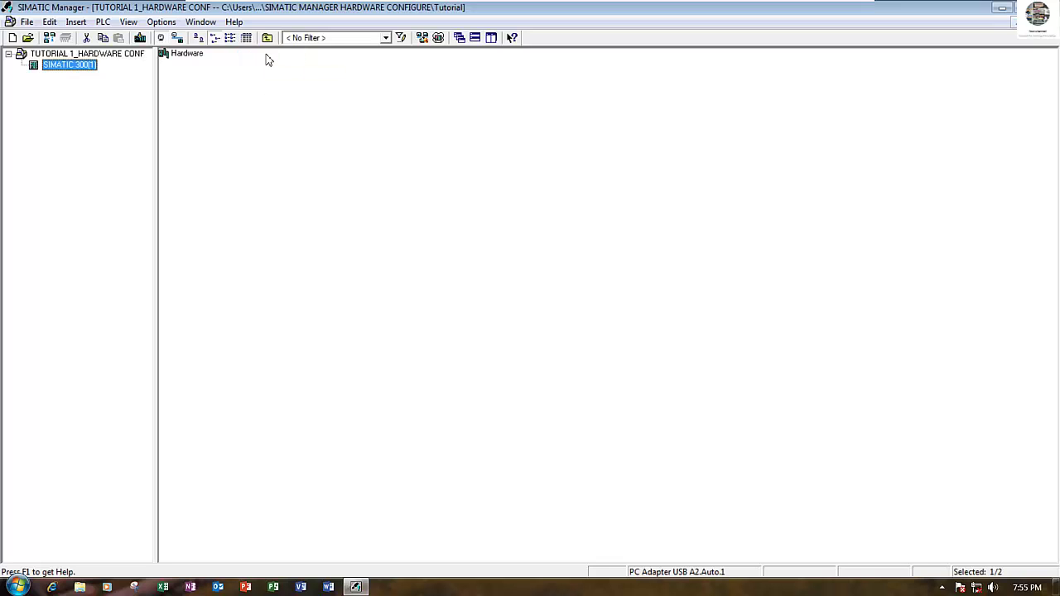
# Open the station's Hardware and expand the SIMATIC HMI Station, SIMATIC 400 and SIMATIC 300 catalog groups
pyautogui.click(188, 55)
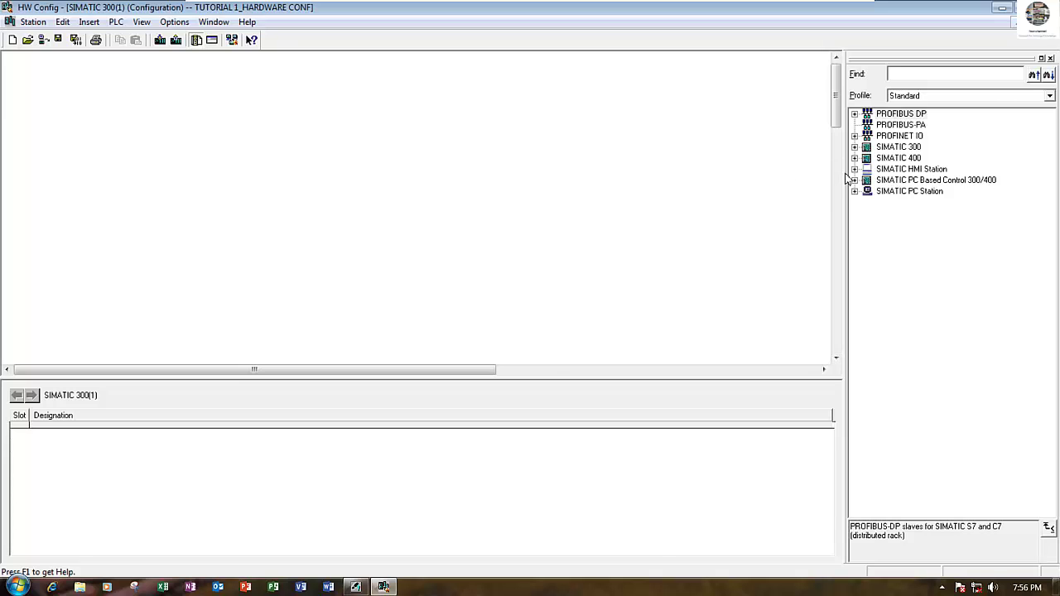
pyautogui.moveTo(845, 177); pyautogui.dragTo(801, 191)
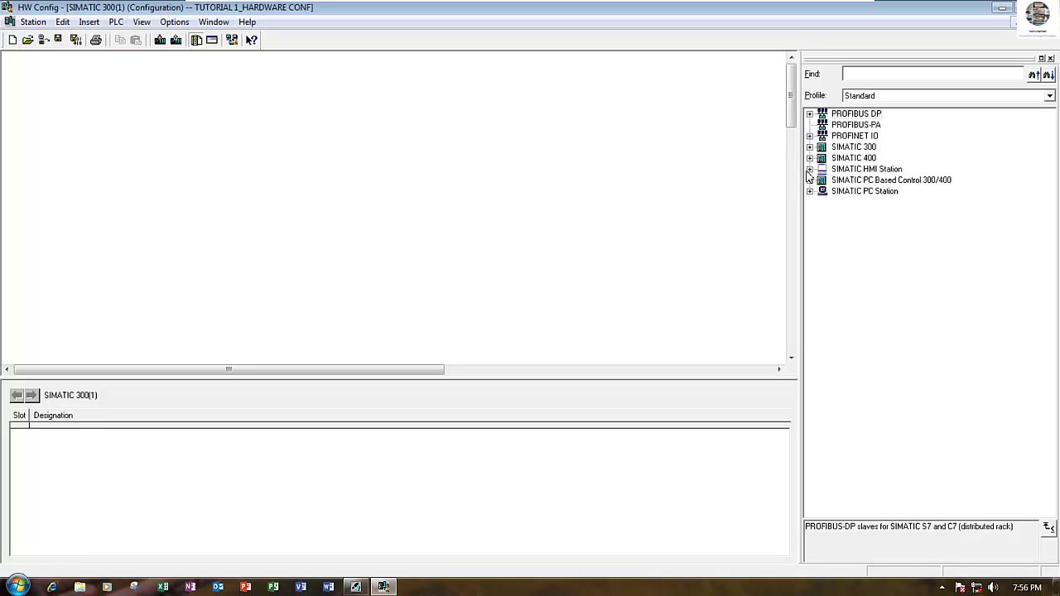
pyautogui.click(810, 169)
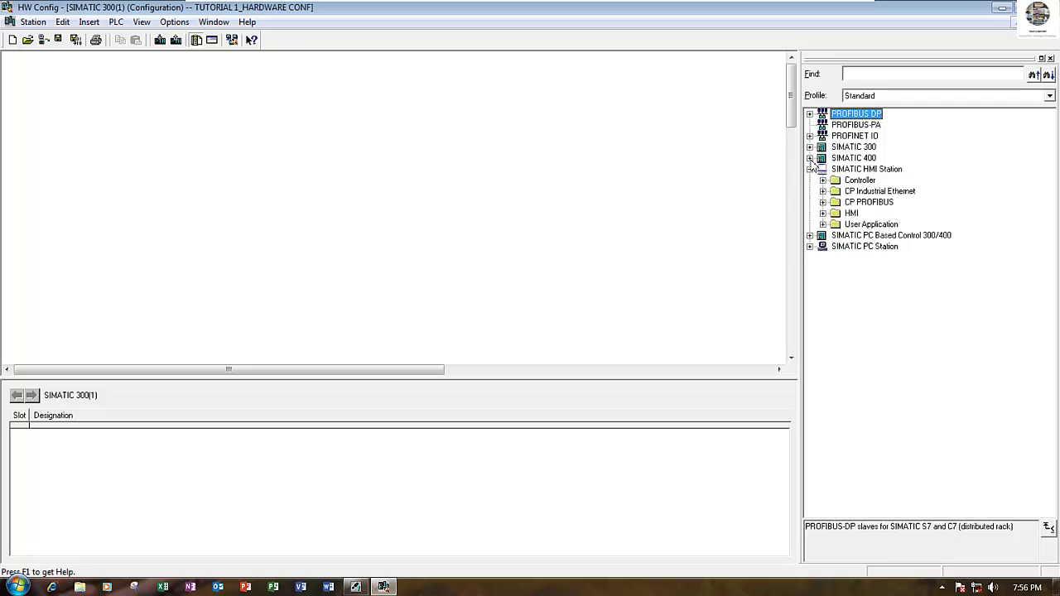
pyautogui.click(810, 158)
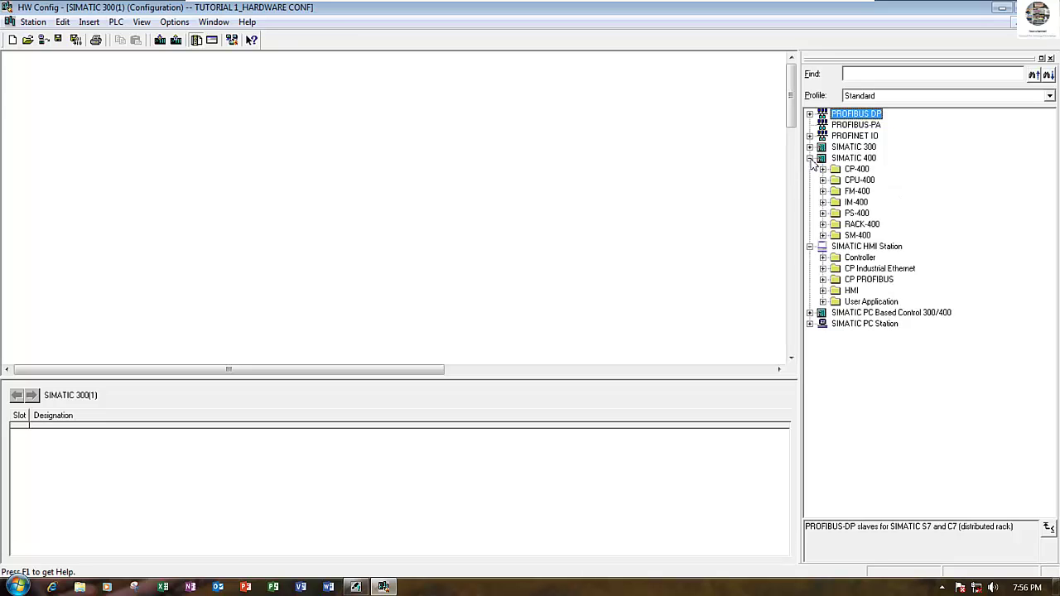
pyautogui.click(810, 147)
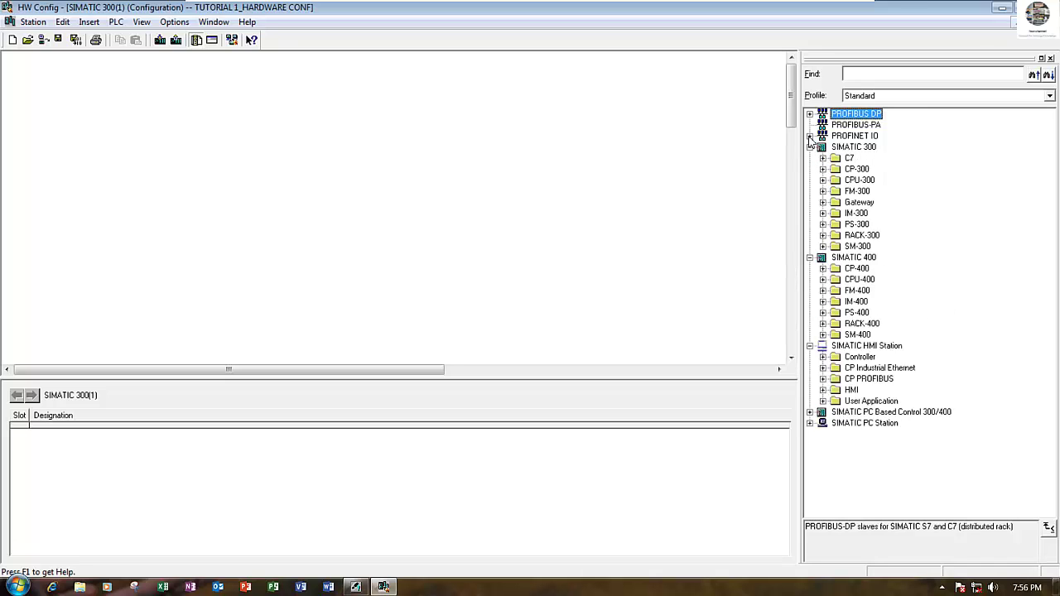
# Browse the PROFINET IO and PROFIBUS DP catalog groups, then collapse them again
pyautogui.click(810, 136)
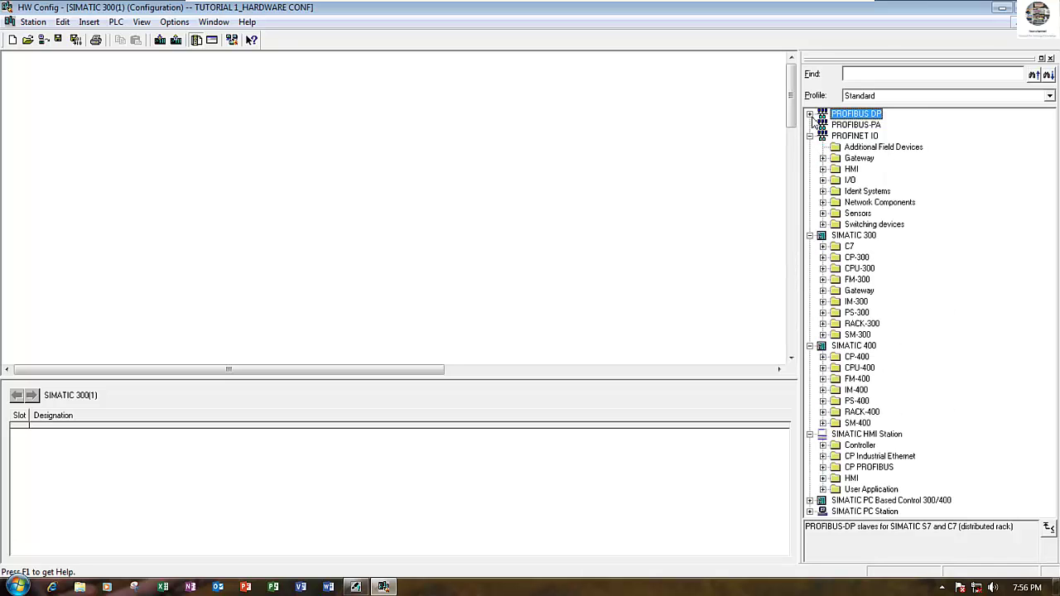
pyautogui.click(810, 113)
pyautogui.scroll(-13, 828, 207)
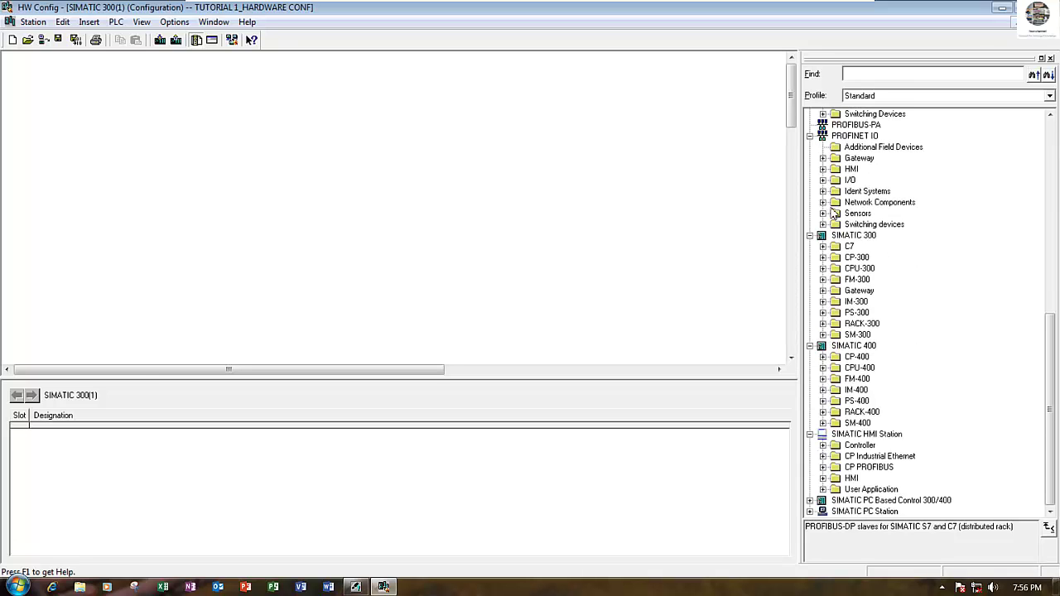
pyautogui.click(811, 138)
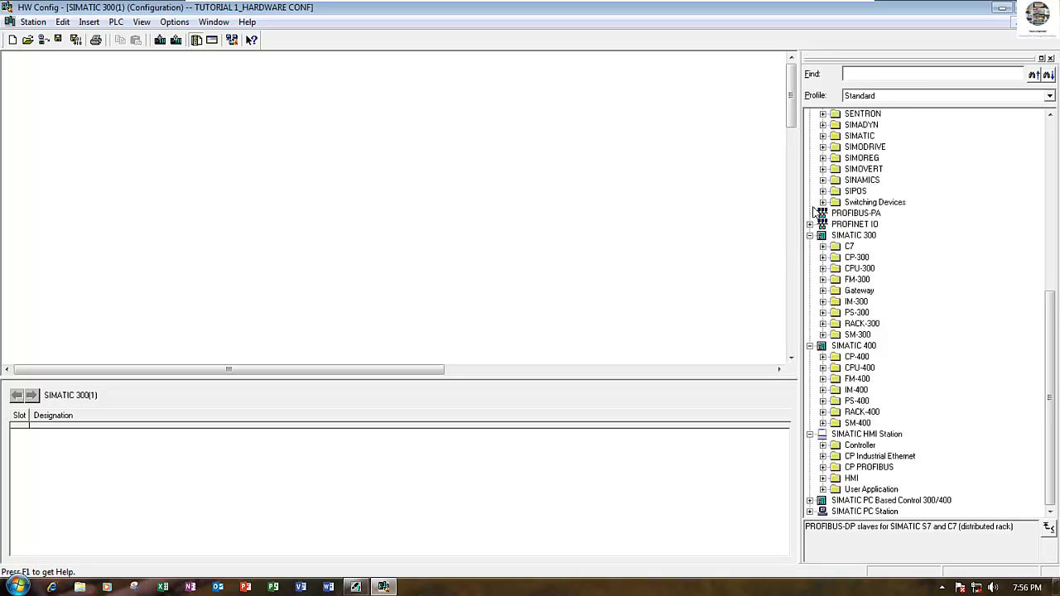
pyautogui.scroll(3, 814, 189)
pyautogui.scroll(7, 815, 189)
pyautogui.scroll(-6, 815, 179)
pyautogui.scroll(6, 815, 170)
pyautogui.click(810, 114)
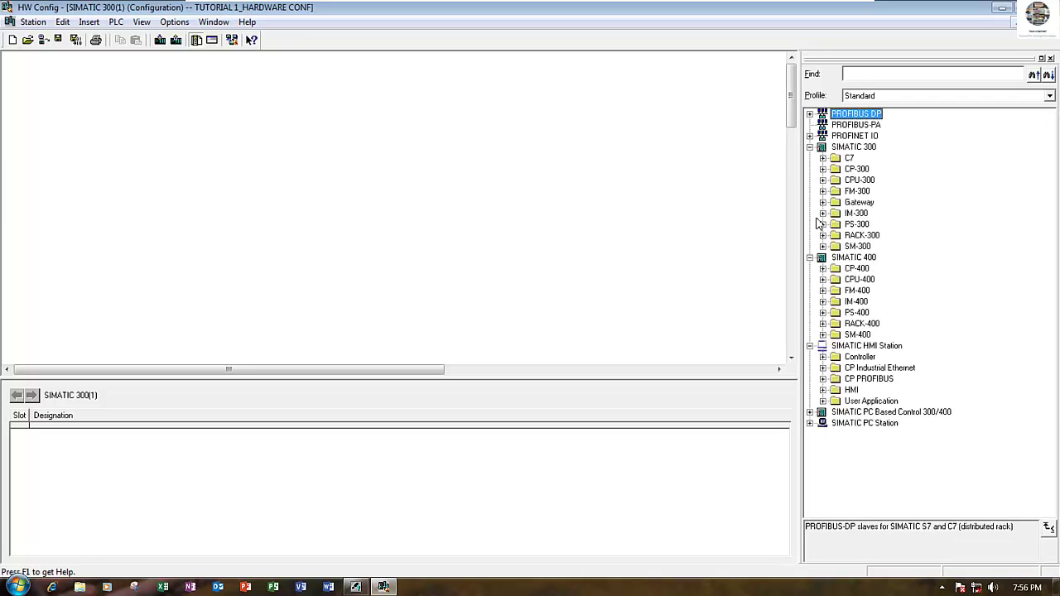
# Place the RACK-300 Rail from the catalog into the station as (0) UR
pyautogui.click(810, 258)
pyautogui.click(810, 269)
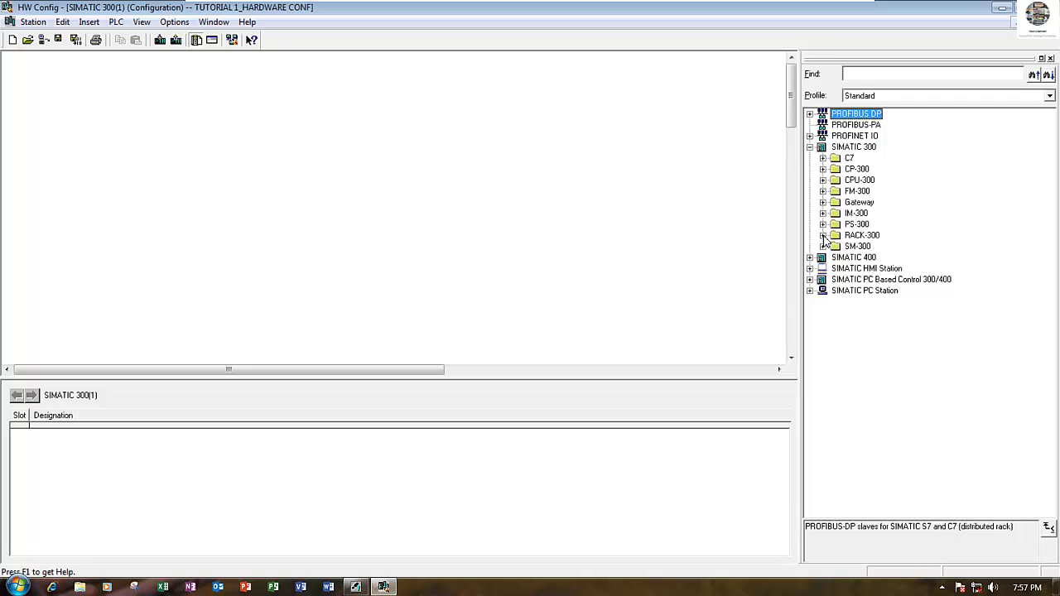
pyautogui.click(823, 236)
pyautogui.click(849, 249)
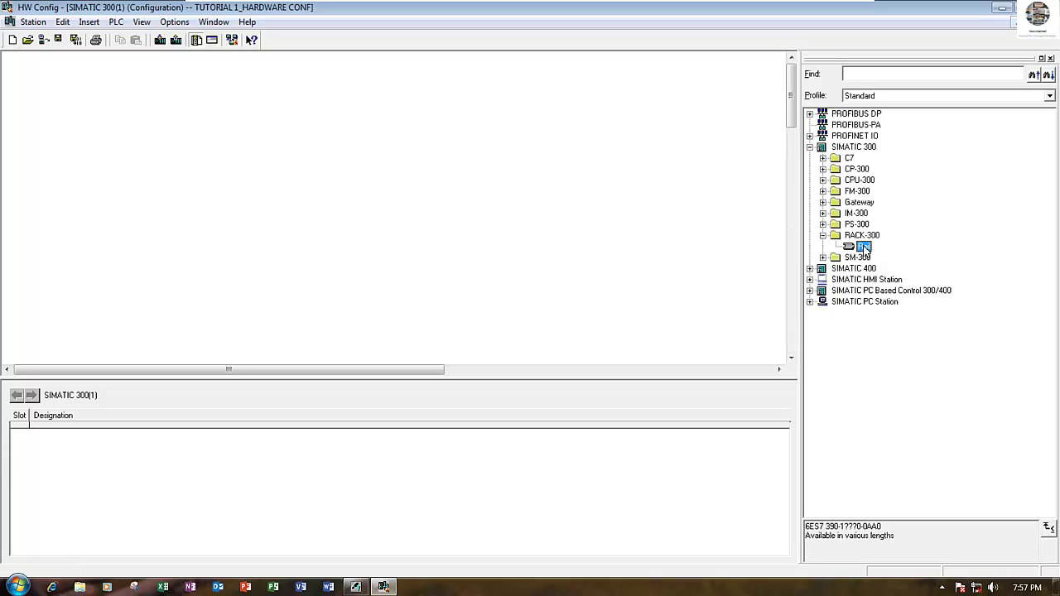
pyautogui.moveTo(864, 246); pyautogui.dragTo(71, 105)
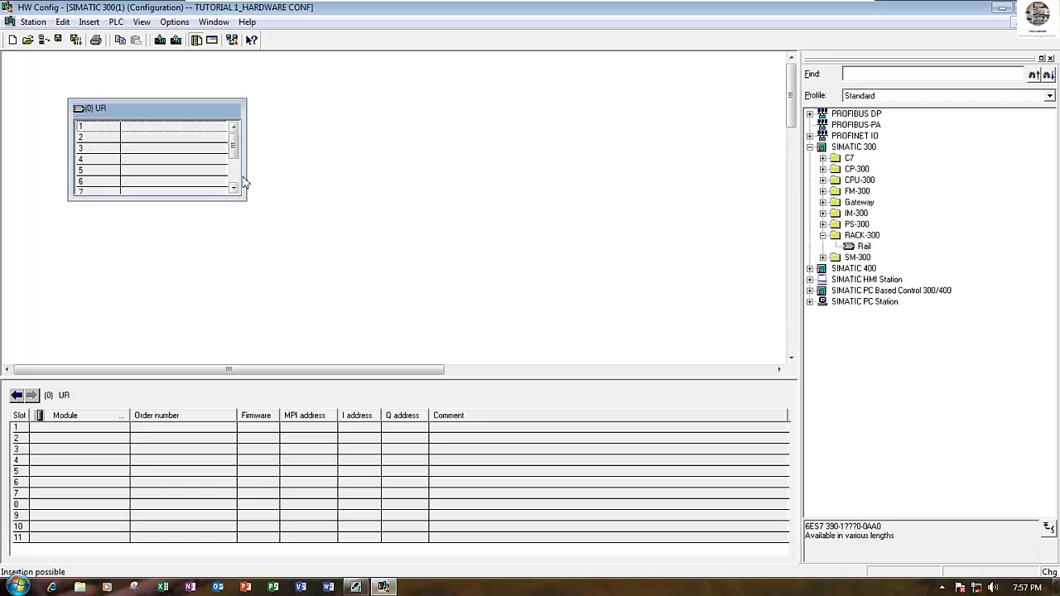
# Enlarge the (0) UR rack window so all 11 slots are visible
pyautogui.moveTo(244, 202); pyautogui.dragTo(717, 327)
pyautogui.moveTo(72, 103); pyautogui.dragTo(5, 63)
pyautogui.moveTo(718, 244); pyautogui.dragTo(779, 255)
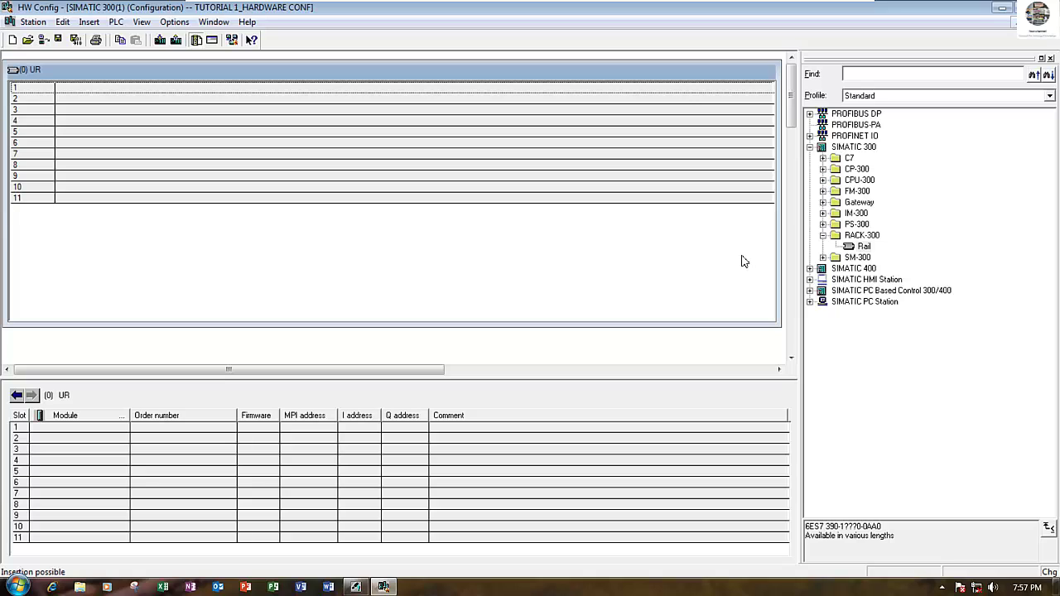
pyautogui.click(83, 88)
# Compare the PS-300 supplies and drop the PS 307 5A into rack slot 1
pyautogui.click(823, 225)
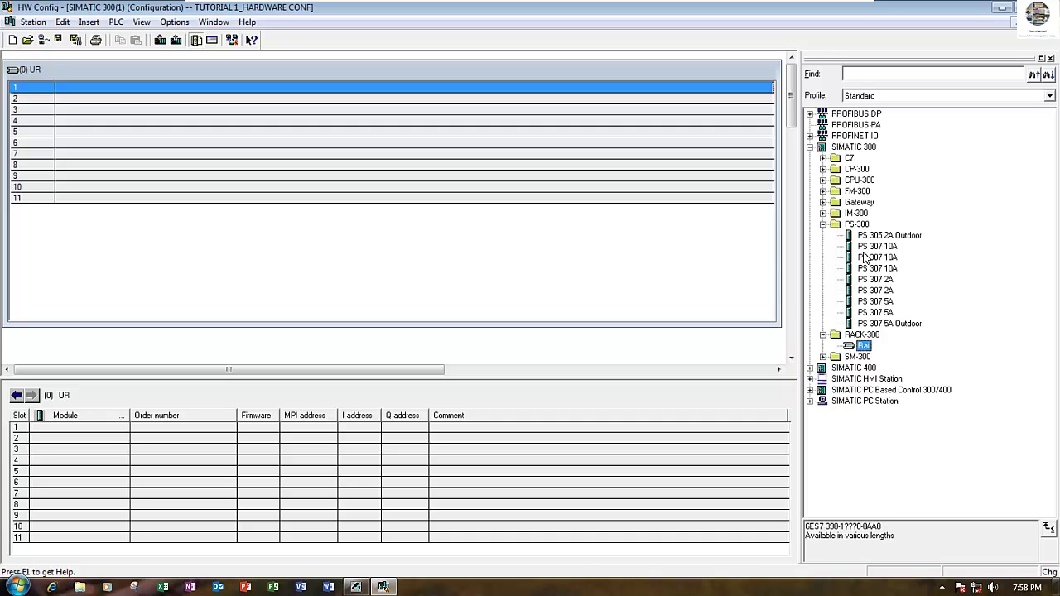
pyautogui.click(884, 312)
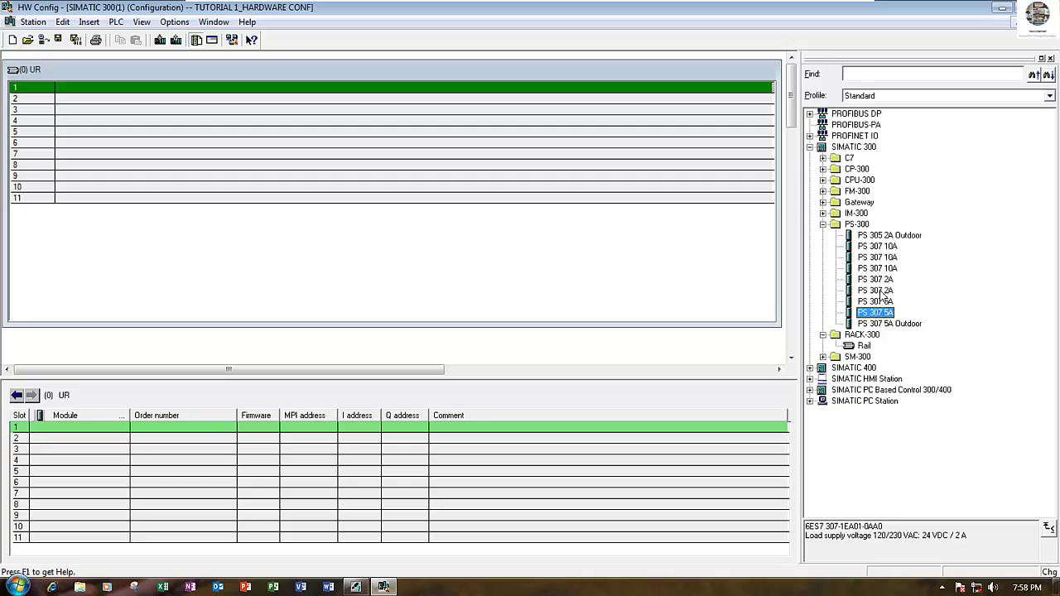
pyautogui.click(882, 291)
pyautogui.click(883, 269)
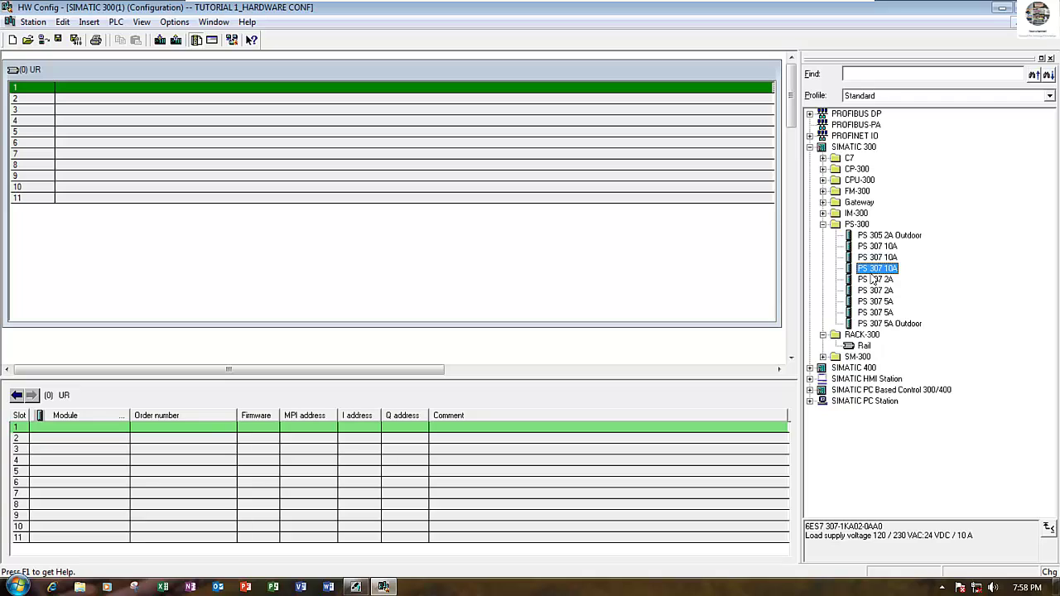
pyautogui.moveTo(876, 302); pyautogui.dragTo(121, 97)
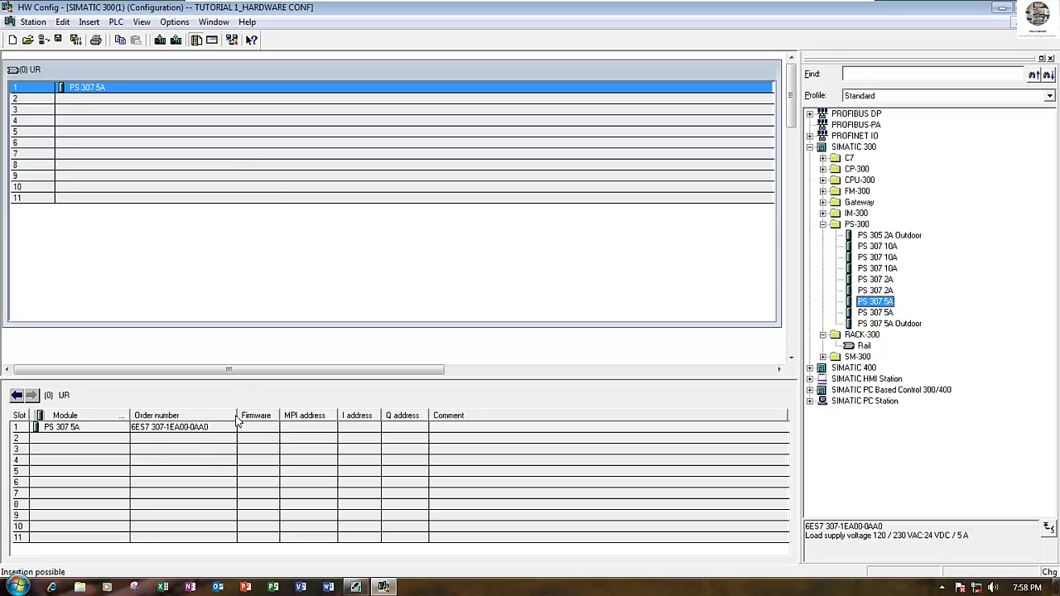
pyautogui.click(157, 430)
pyautogui.doubleClick(180, 430)
pyautogui.moveTo(517, 205); pyautogui.dragTo(551, 212)
pyautogui.click(559, 224)
pyautogui.moveTo(570, 210); pyautogui.dragTo(612, 207)
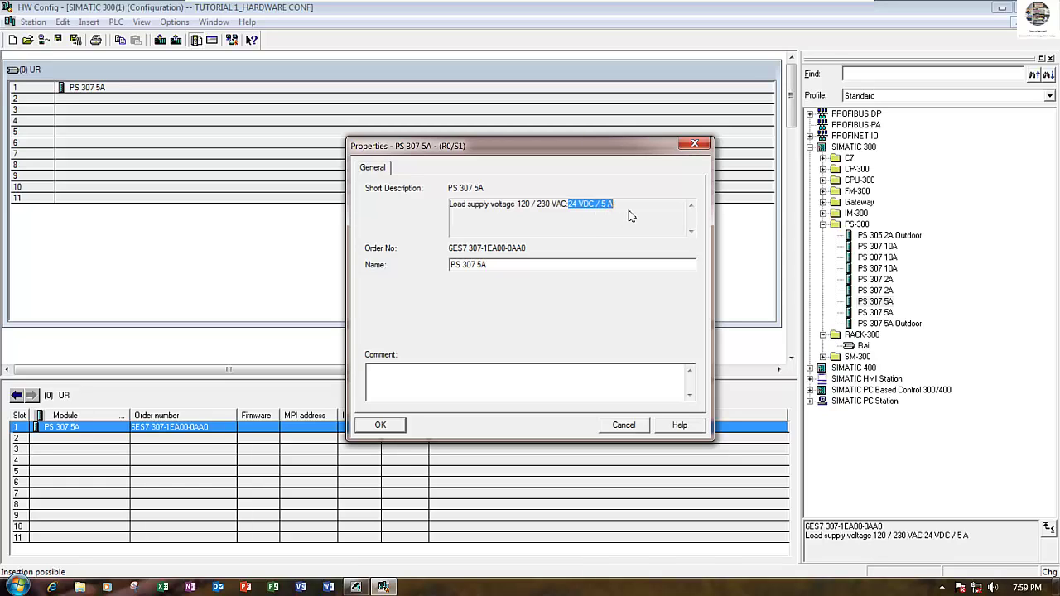
pyautogui.click(630, 215)
pyautogui.click(701, 147)
pyautogui.click(120, 99)
pyautogui.click(824, 226)
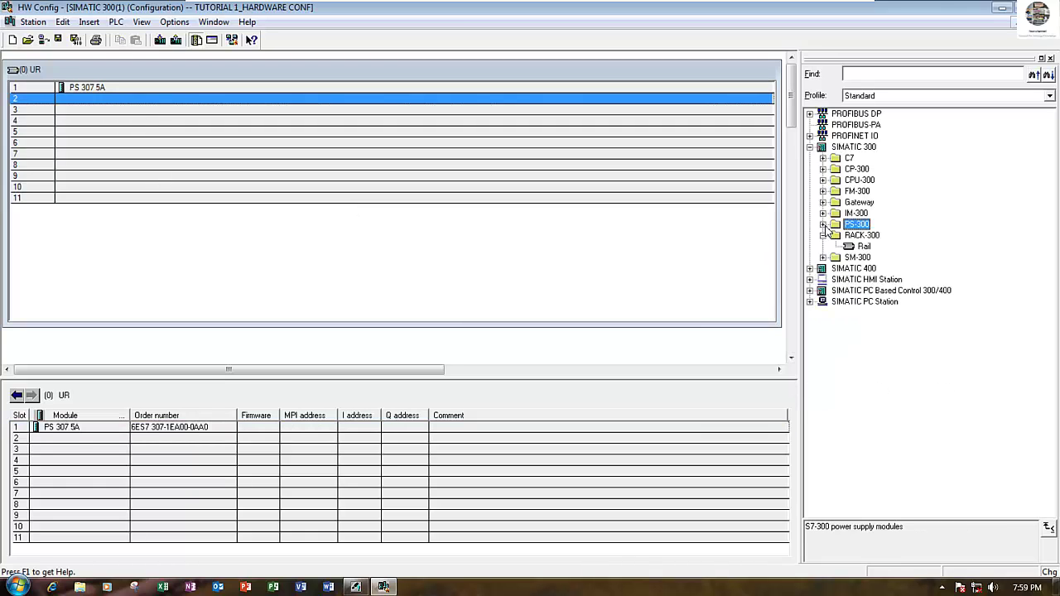
# Put CPU 314 6ES7 314-1AG14-0AB0 firmware V3.3 into rack slot 2
pyautogui.click(823, 180)
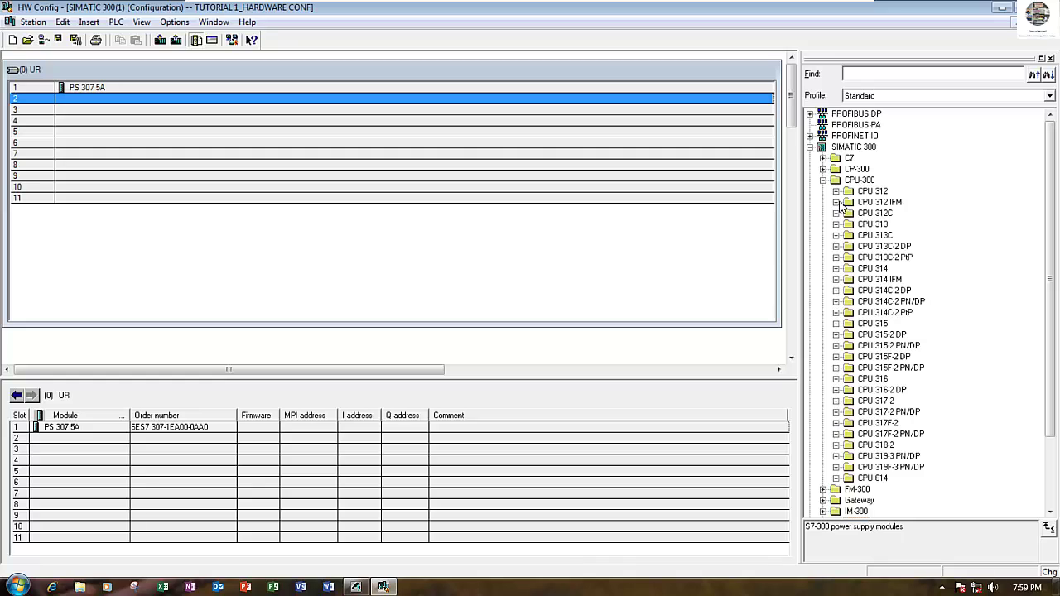
pyautogui.click(836, 269)
pyautogui.click(908, 280)
pyautogui.click(849, 378)
pyautogui.click(892, 401)
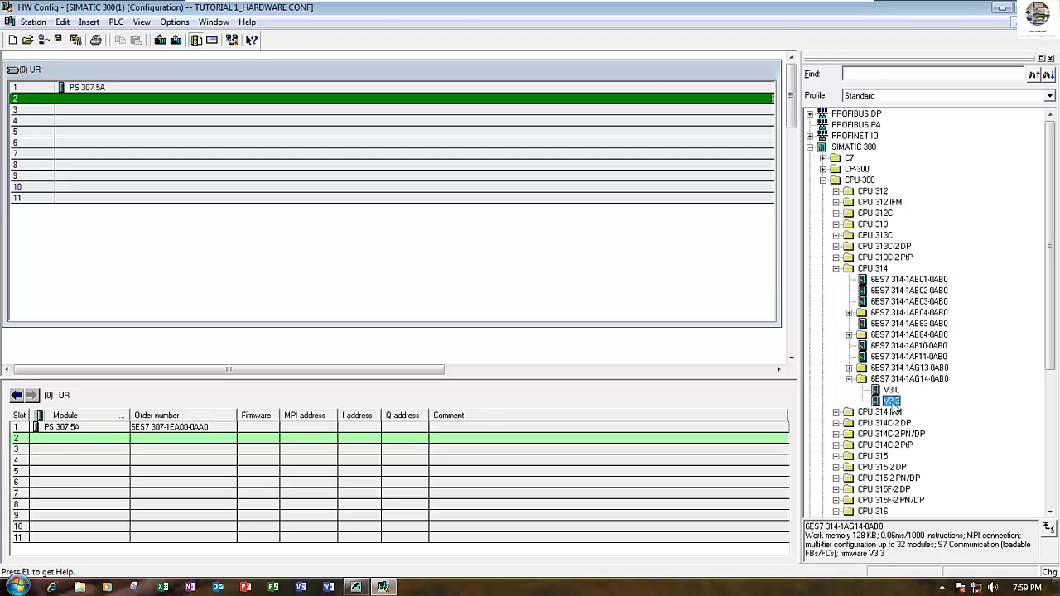
pyautogui.moveTo(865, 412); pyautogui.dragTo(189, 104)
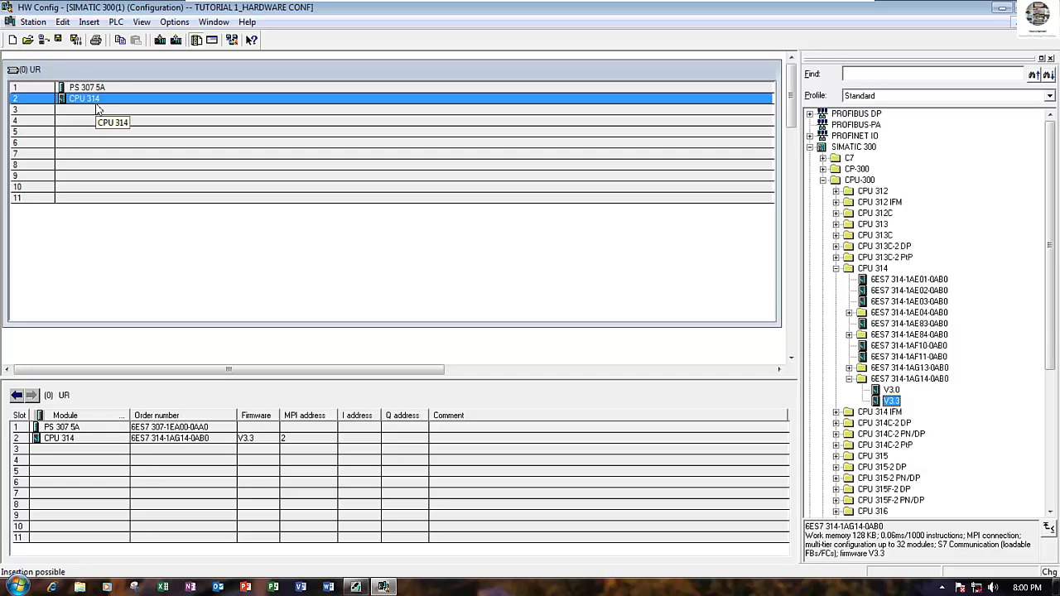
pyautogui.click(147, 438)
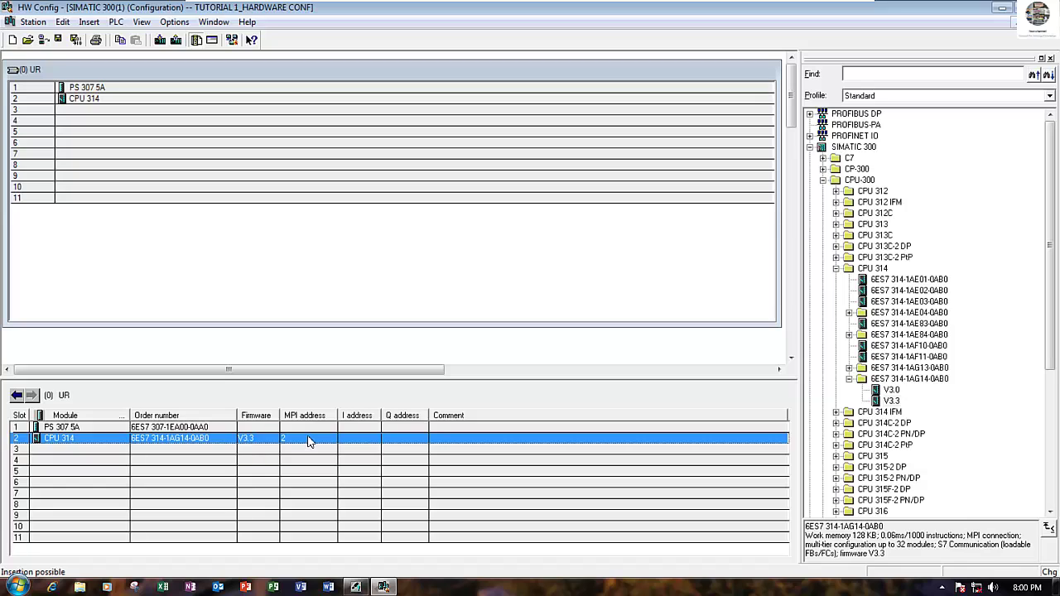
pyautogui.click(141, 111)
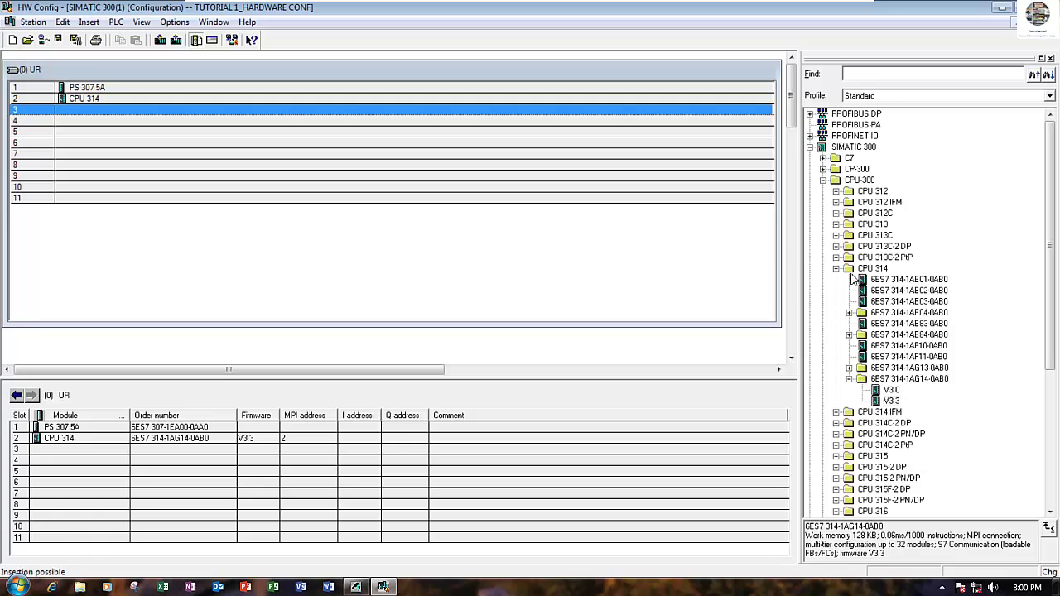
pyautogui.click(101, 101)
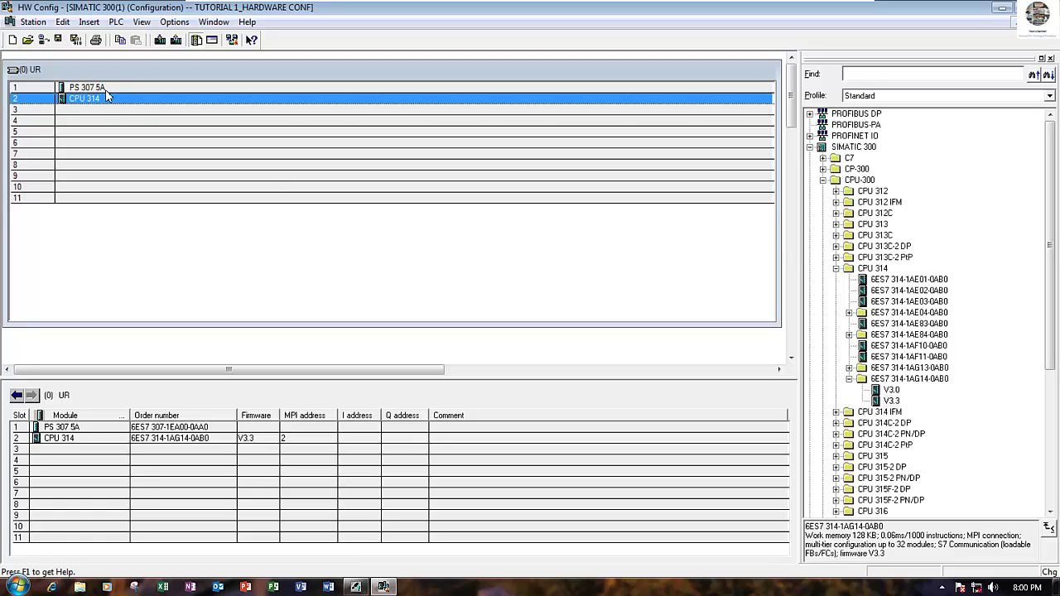
pyautogui.click(100, 110)
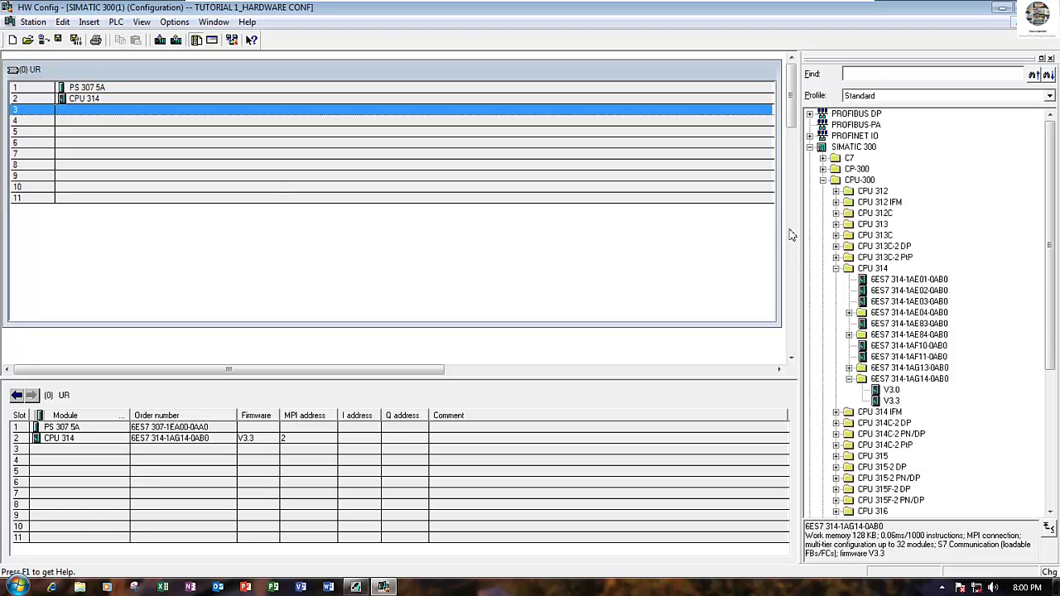
pyautogui.click(836, 270)
pyautogui.click(822, 180)
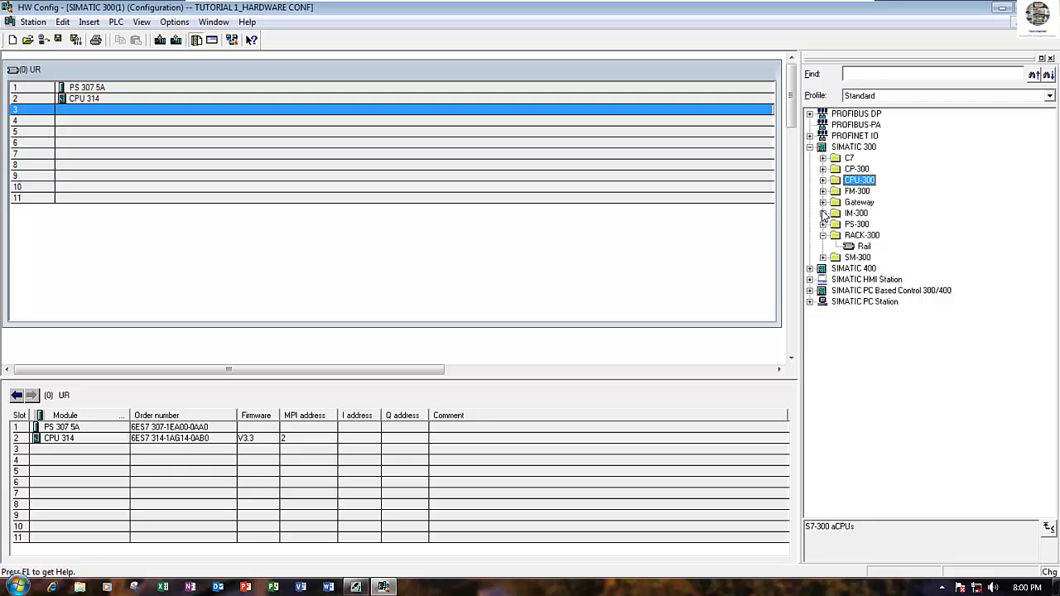
pyautogui.click(824, 214)
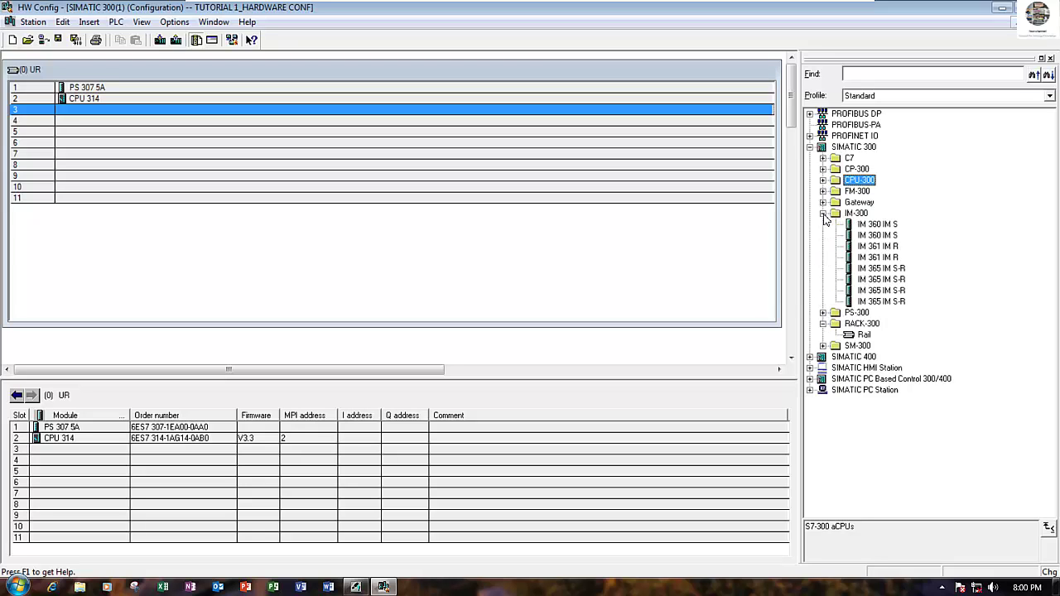
pyautogui.click(823, 214)
pyautogui.click(822, 257)
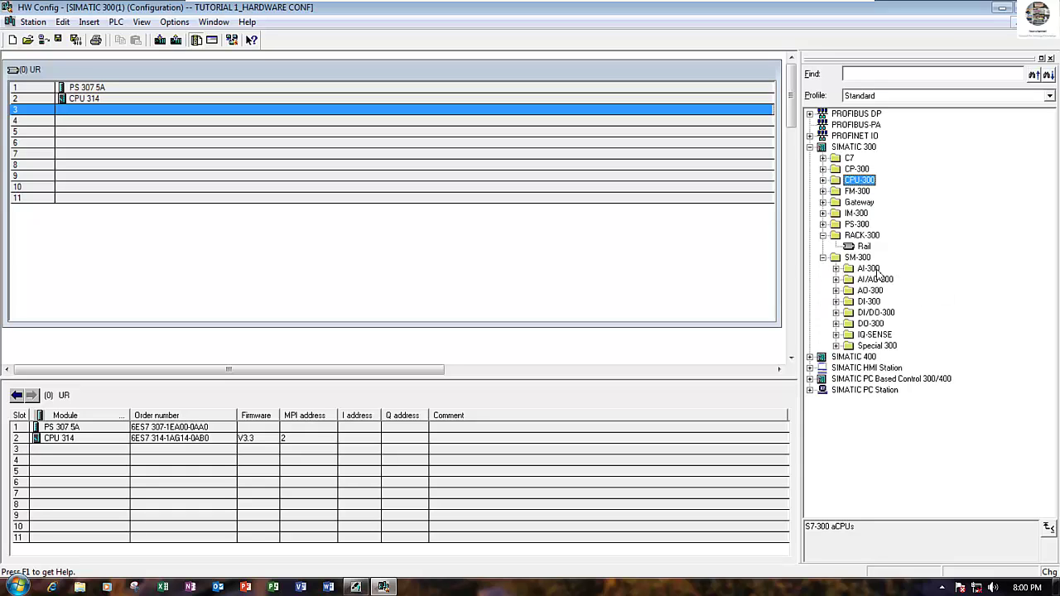
pyautogui.click(837, 346)
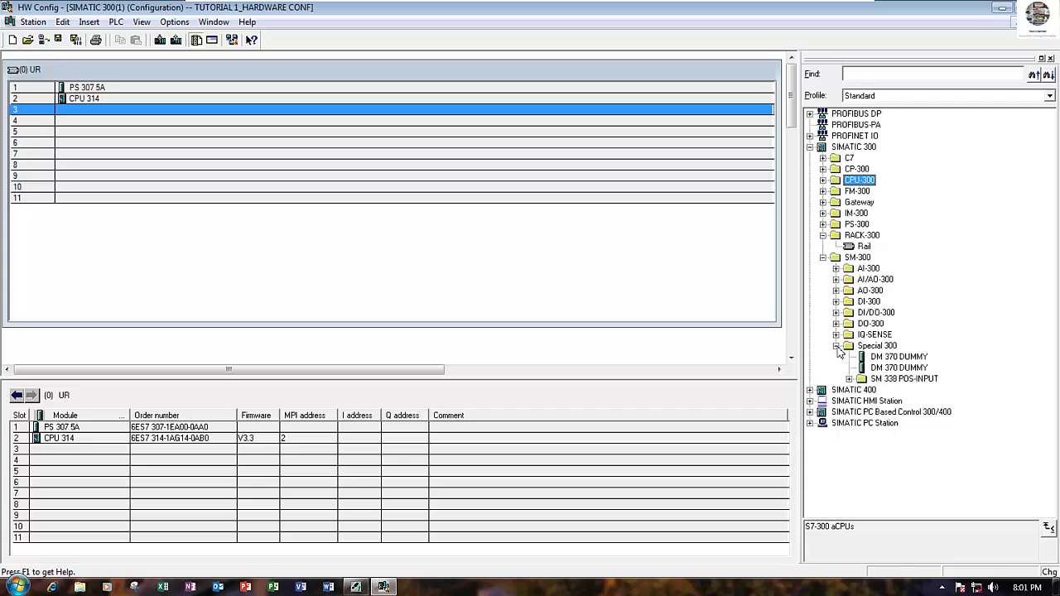
pyautogui.click(907, 358)
pyautogui.click(896, 369)
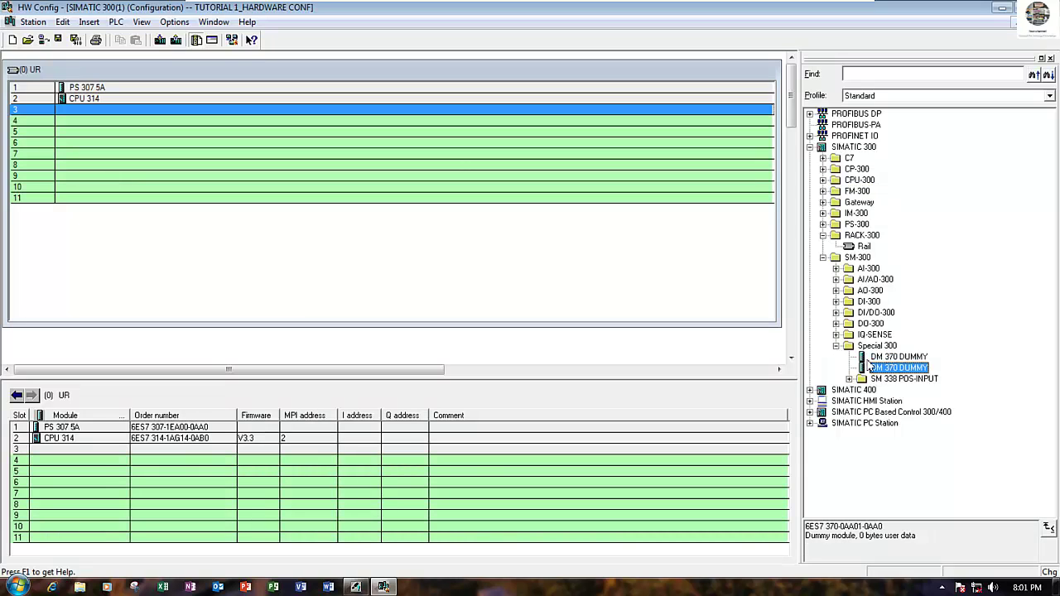
pyautogui.click(848, 380)
pyautogui.click(862, 402)
pyautogui.click(837, 346)
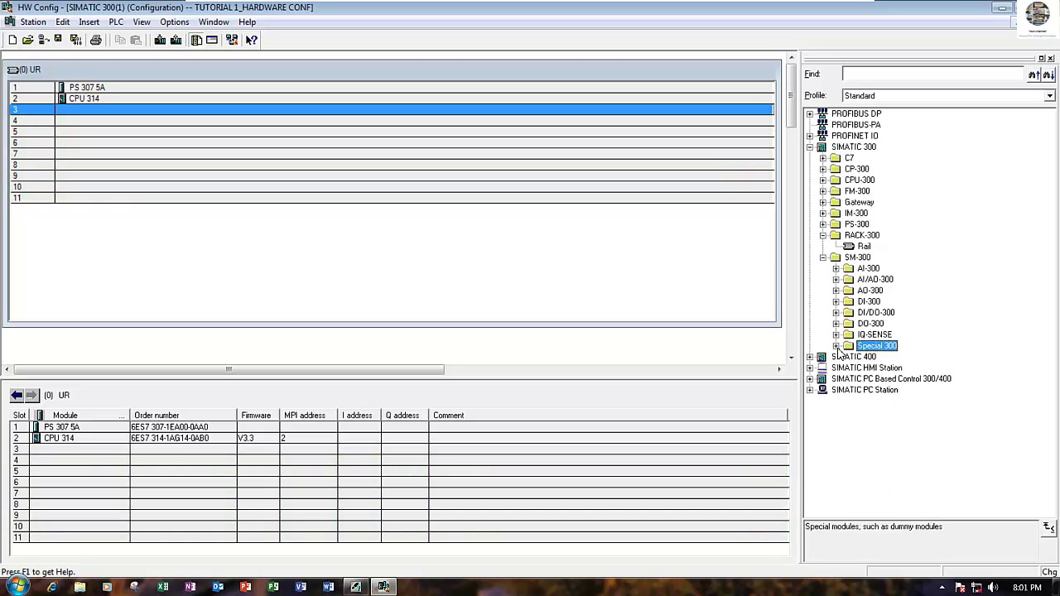
# Place the SM 321 DI16xDC24V digital input module into rack slot 4
pyautogui.click(837, 301)
pyautogui.click(906, 281)
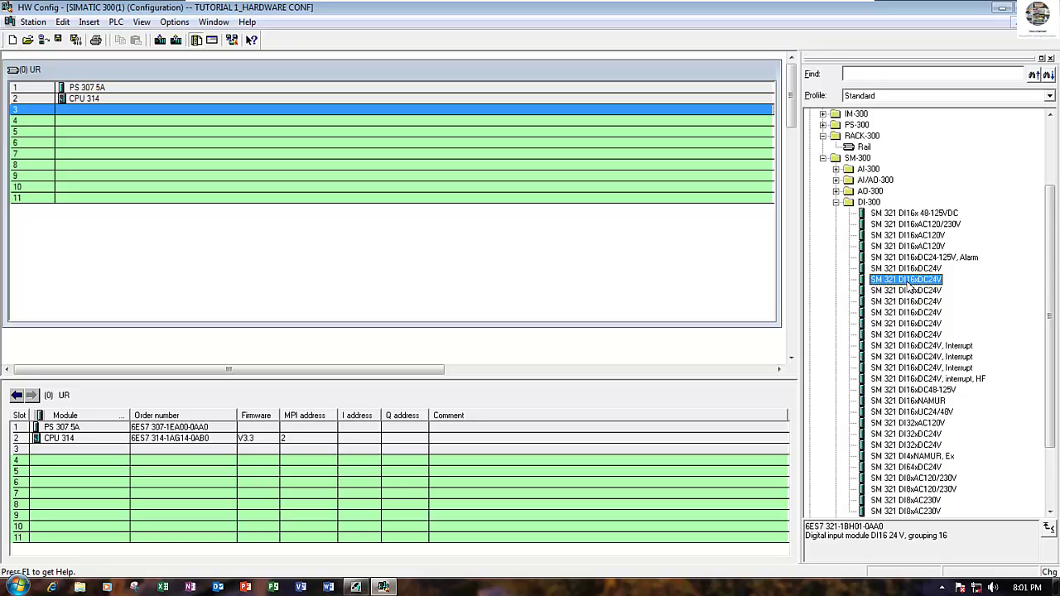
pyautogui.moveTo(917, 286); pyautogui.dragTo(104, 129)
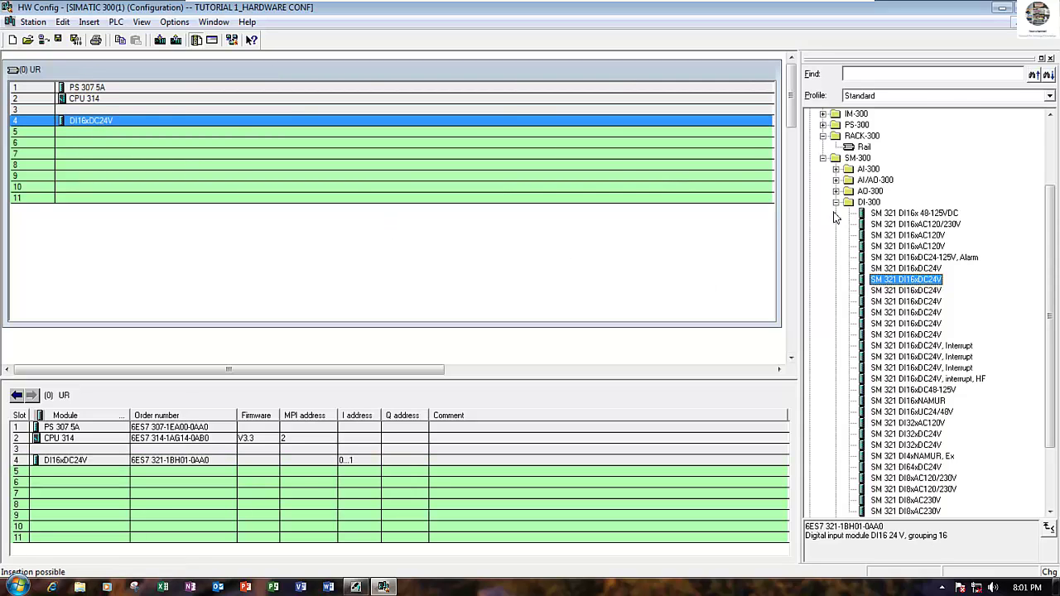
pyautogui.click(836, 203)
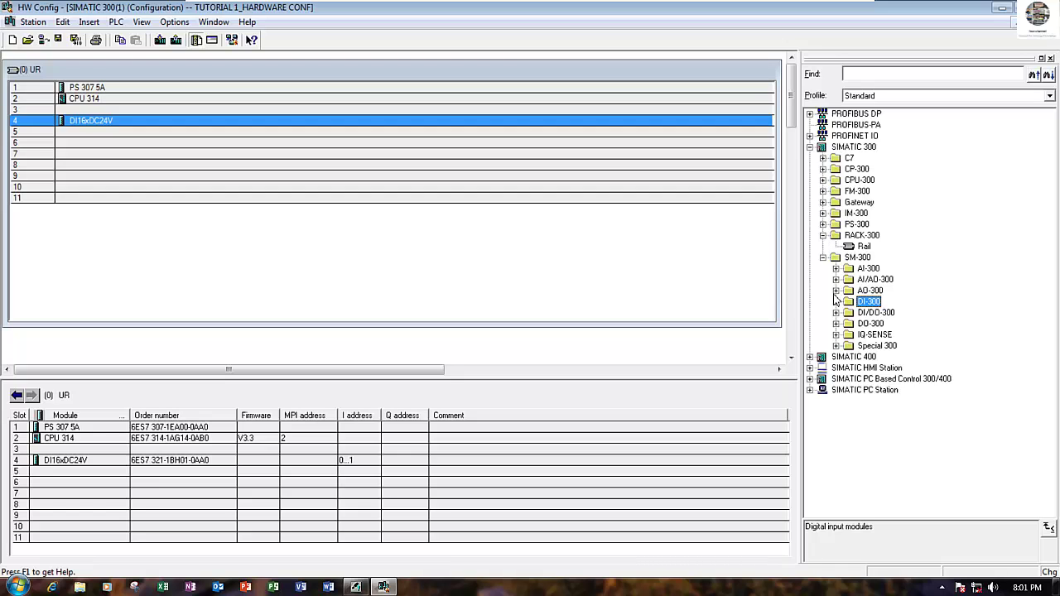
# Place the SM 322 DO16xDC24V/0.5A digital output module into rack slot 5
pyautogui.click(836, 324)
pyautogui.moveTo(921, 192); pyautogui.dragTo(177, 137)
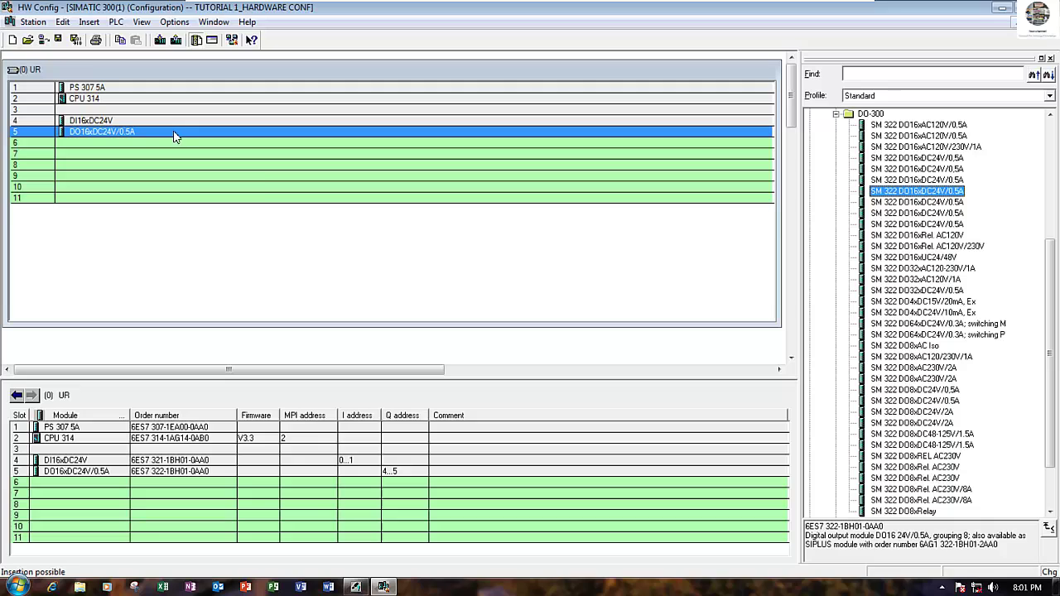
pyautogui.click(836, 114)
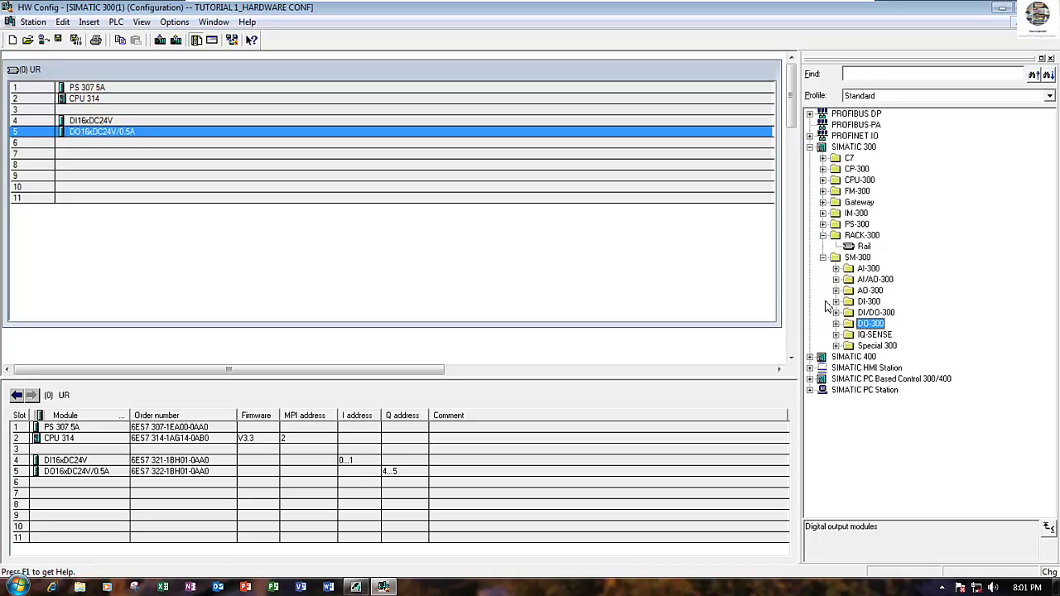
# Place the SM 331 AI2x12Bit analog input module into rack slot 6
pyautogui.click(836, 268)
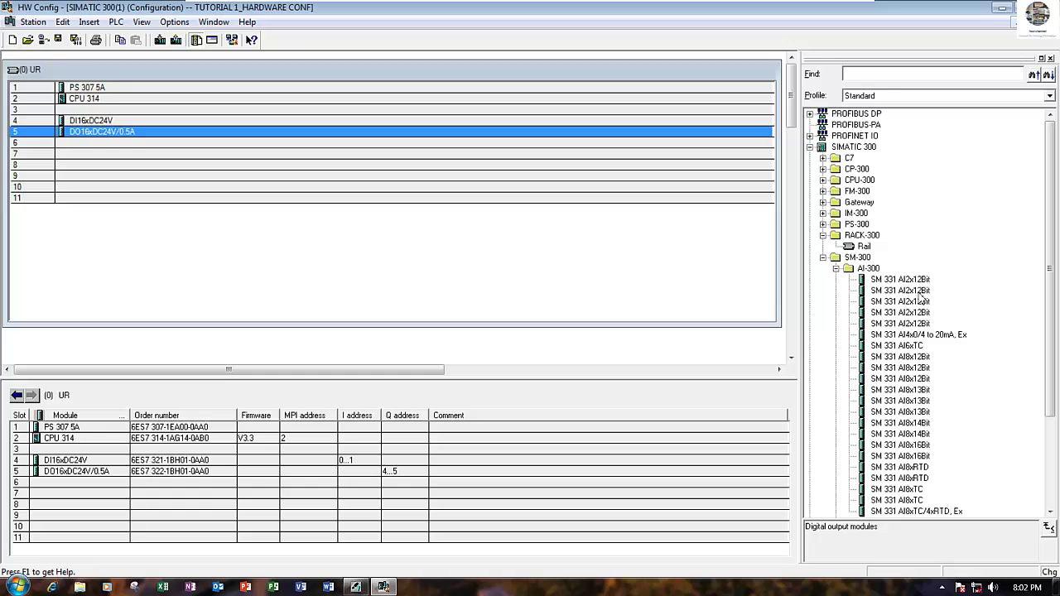
pyautogui.moveTo(918, 295); pyautogui.dragTo(142, 148)
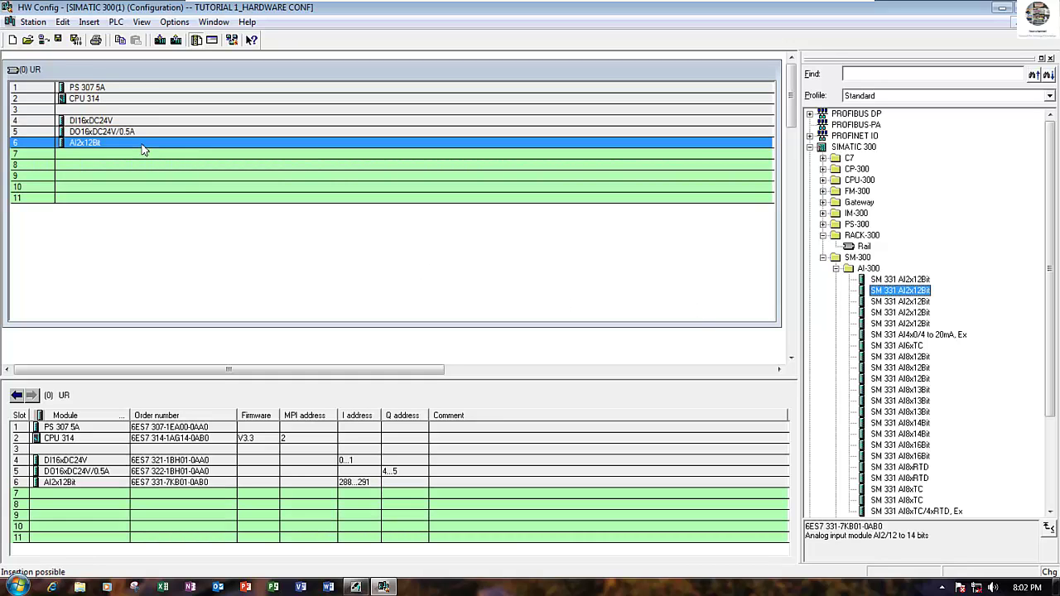
pyautogui.click(837, 268)
# Place the SM 332 AO4x12Bit analog output module in slot 7 and widen the I address column
pyautogui.click(836, 290)
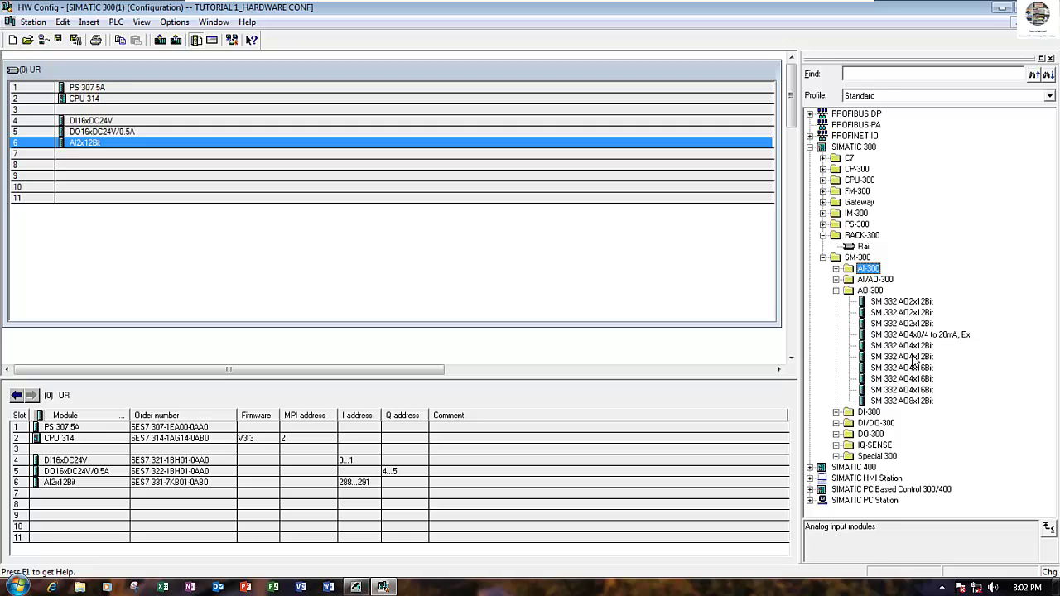
pyautogui.moveTo(916, 362); pyautogui.dragTo(111, 158)
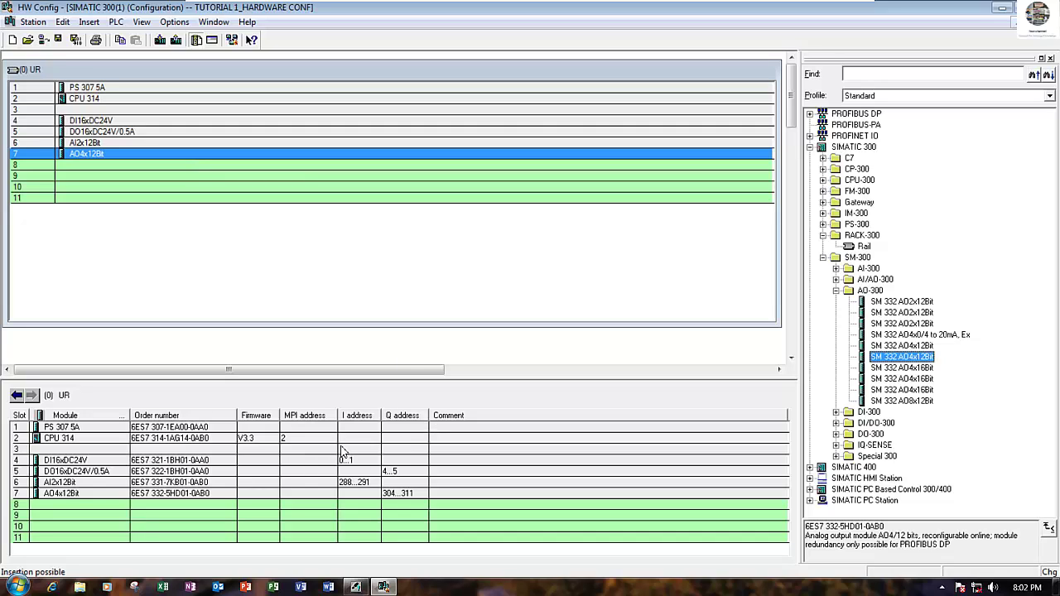
pyautogui.click(385, 434)
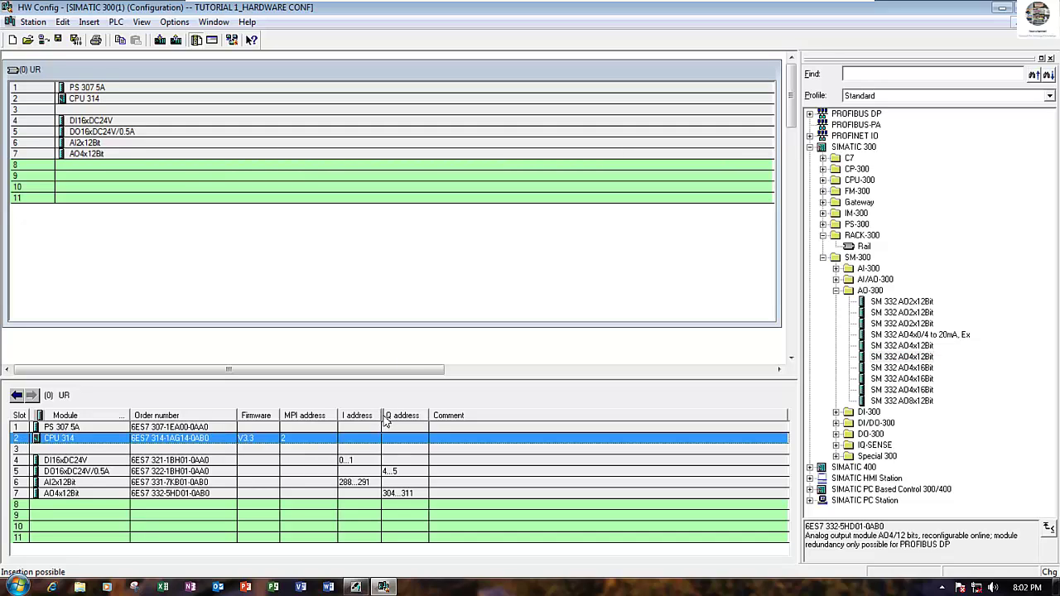
pyautogui.moveTo(385, 421); pyautogui.dragTo(390, 421)
pyautogui.click(372, 484)
# Collapse the SIMATIC 300 catalog tree, save and compile the rack, and minimize HW Config
pyautogui.click(837, 290)
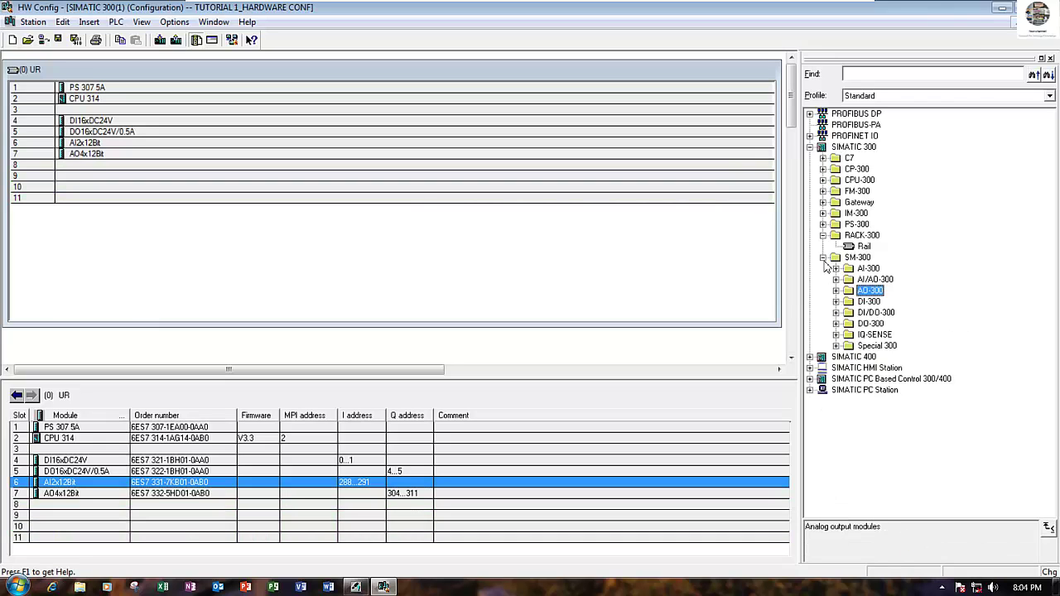
pyautogui.click(825, 259)
pyautogui.click(822, 236)
pyautogui.click(810, 147)
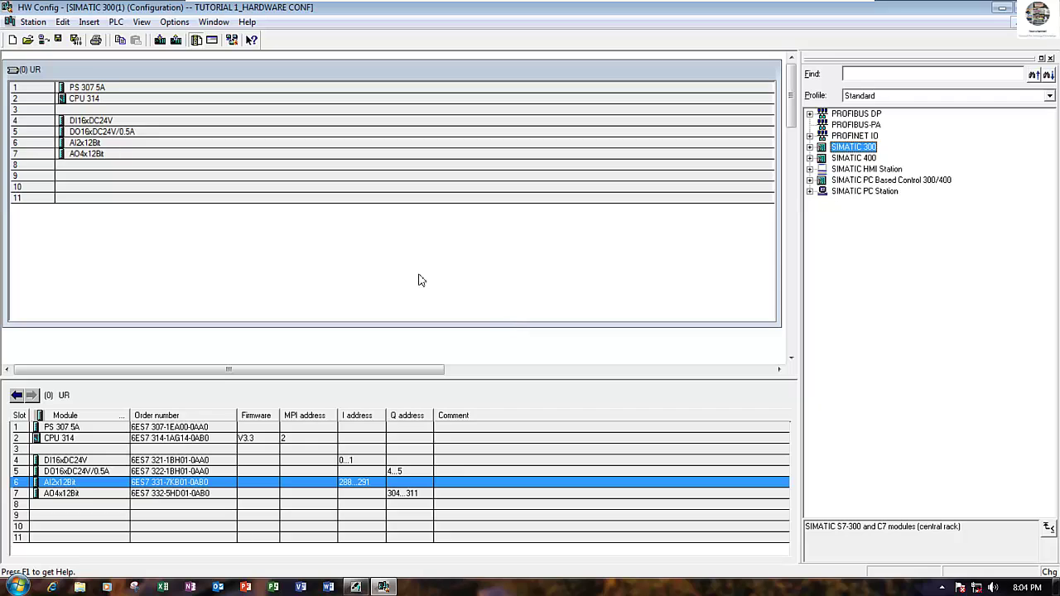
pyautogui.click(76, 40)
pyautogui.click(1004, 7)
# Switch PLCSIM simulation on and put the simulated CPU into RUN-P mode
pyautogui.click(440, 38)
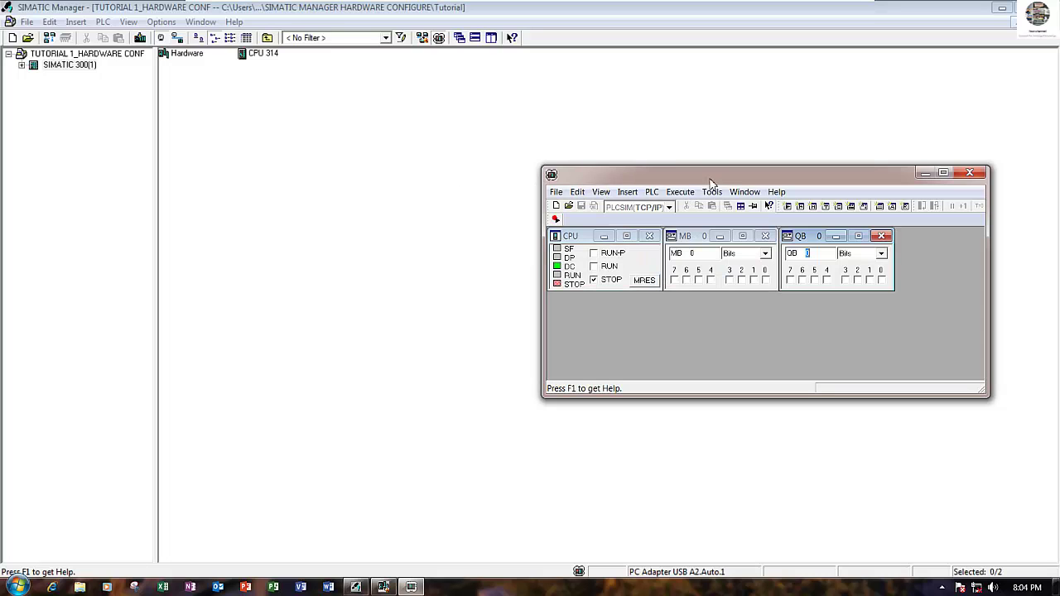
pyautogui.moveTo(722, 175); pyautogui.dragTo(514, 155)
pyautogui.click(383, 229)
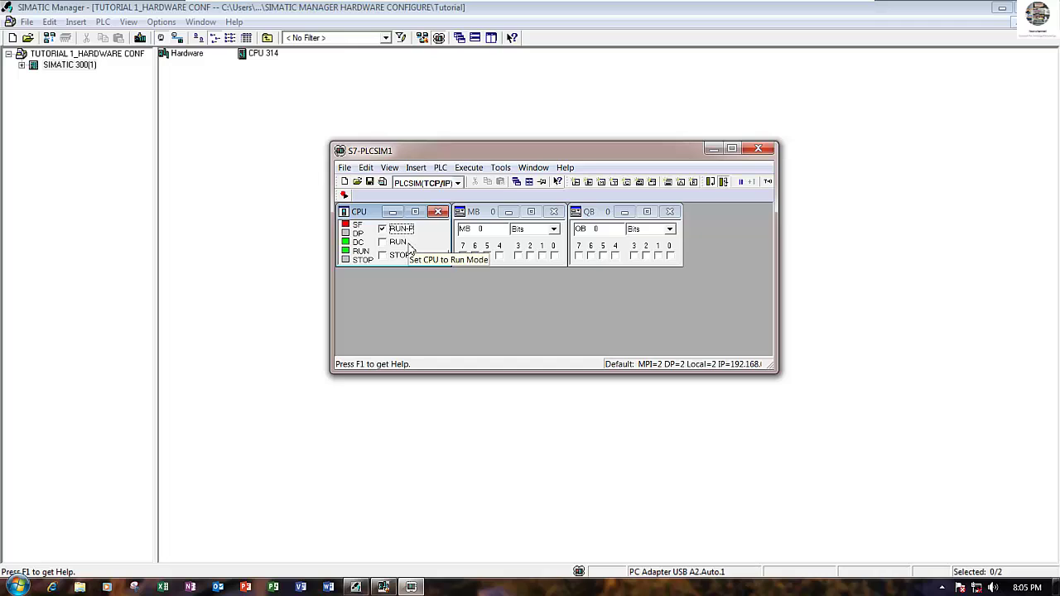
# Open Options > Set PG/PC Interface in SIMATIC Manager
pyautogui.click(223, 106)
pyautogui.click(162, 23)
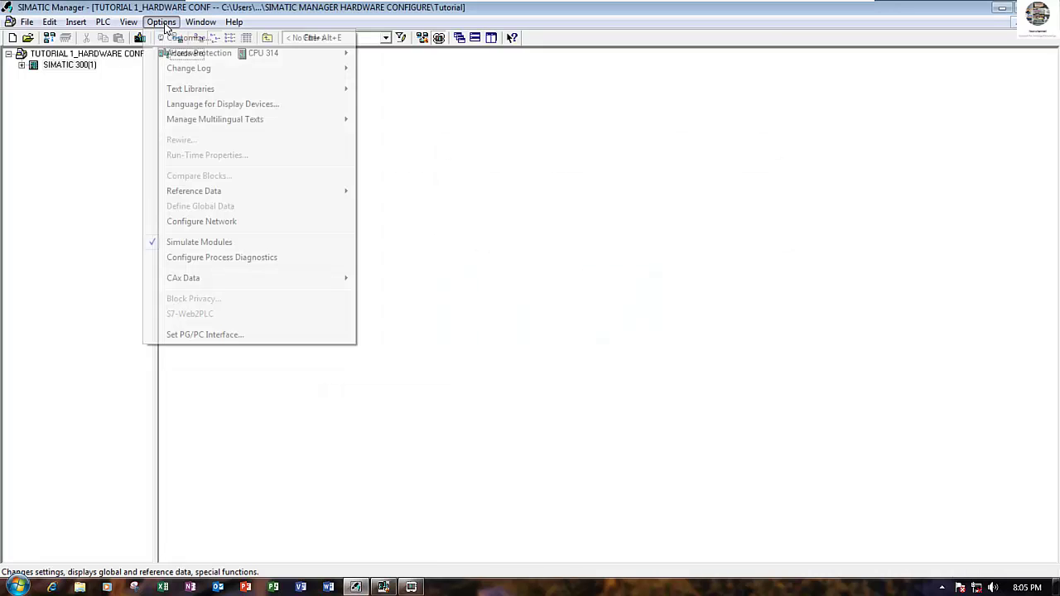
pyautogui.click(205, 334)
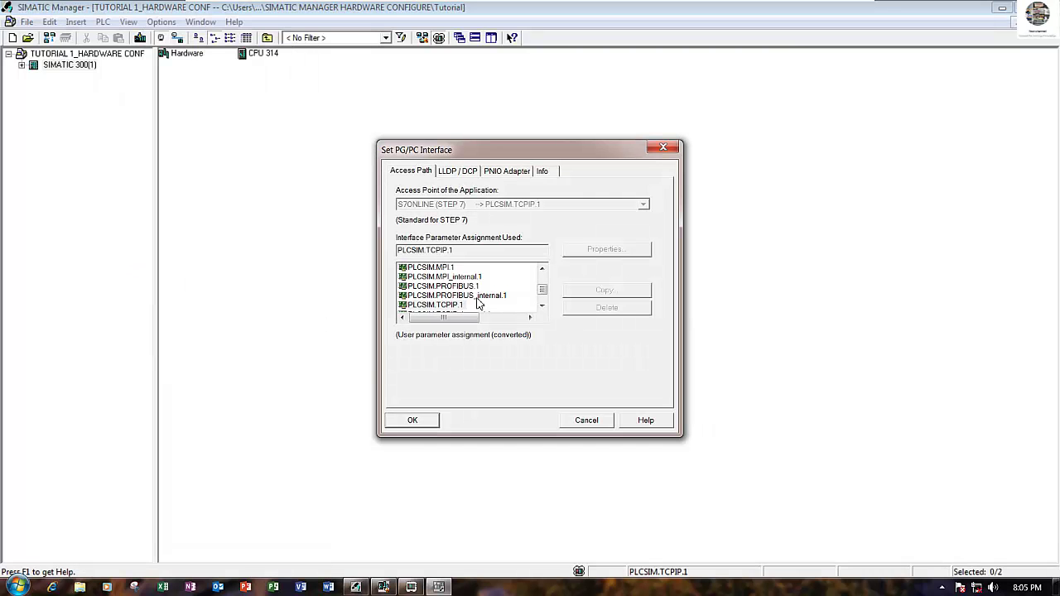
# Scroll the interface parameter list and select PLCSIM.MPI.1
pyautogui.click(543, 306)
pyautogui.click(543, 307)
pyautogui.click(542, 307)
pyautogui.scroll(2, 543, 291)
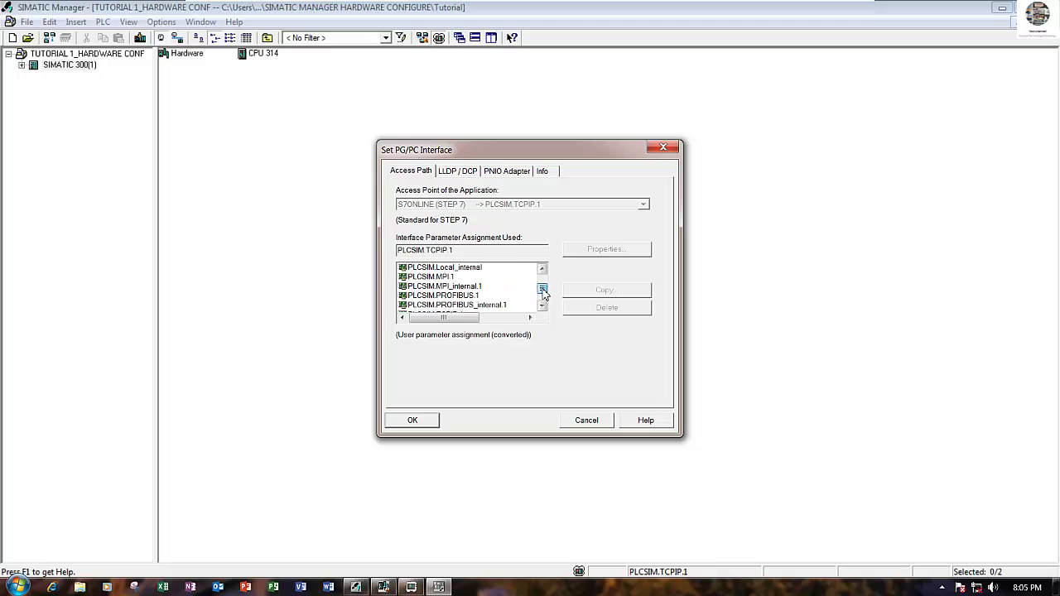
pyautogui.moveTo(545, 294); pyautogui.dragTo(544, 283)
pyautogui.click(543, 306)
pyautogui.click(543, 307)
pyautogui.click(543, 306)
pyautogui.click(543, 307)
pyautogui.click(543, 306)
pyautogui.click(542, 307)
pyautogui.click(542, 306)
pyautogui.click(543, 307)
pyautogui.click(542, 306)
pyautogui.click(543, 307)
pyautogui.click(542, 306)
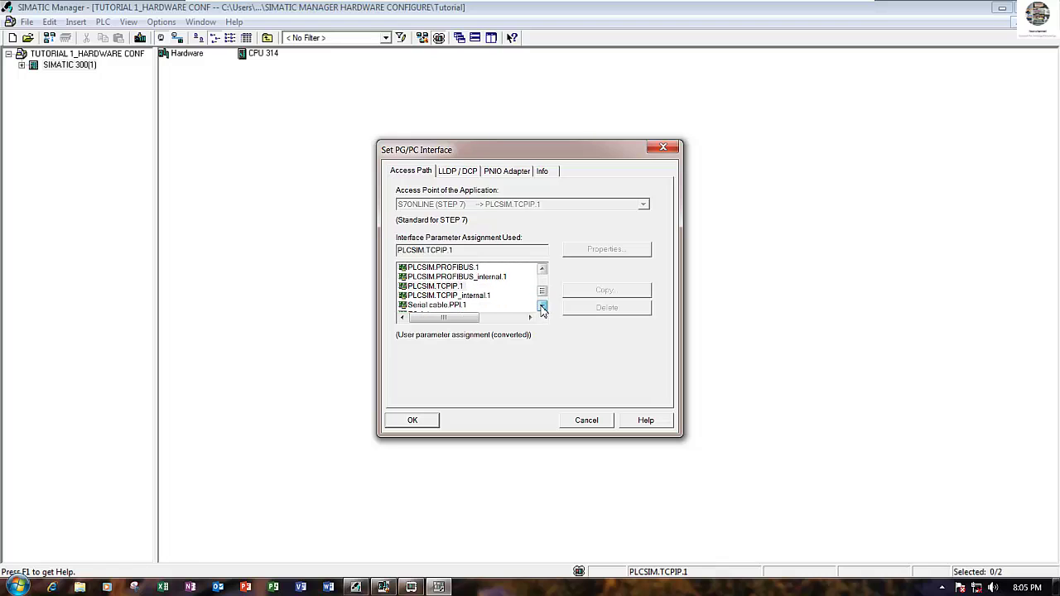
pyautogui.click(543, 307)
pyautogui.click(542, 306)
pyautogui.click(543, 306)
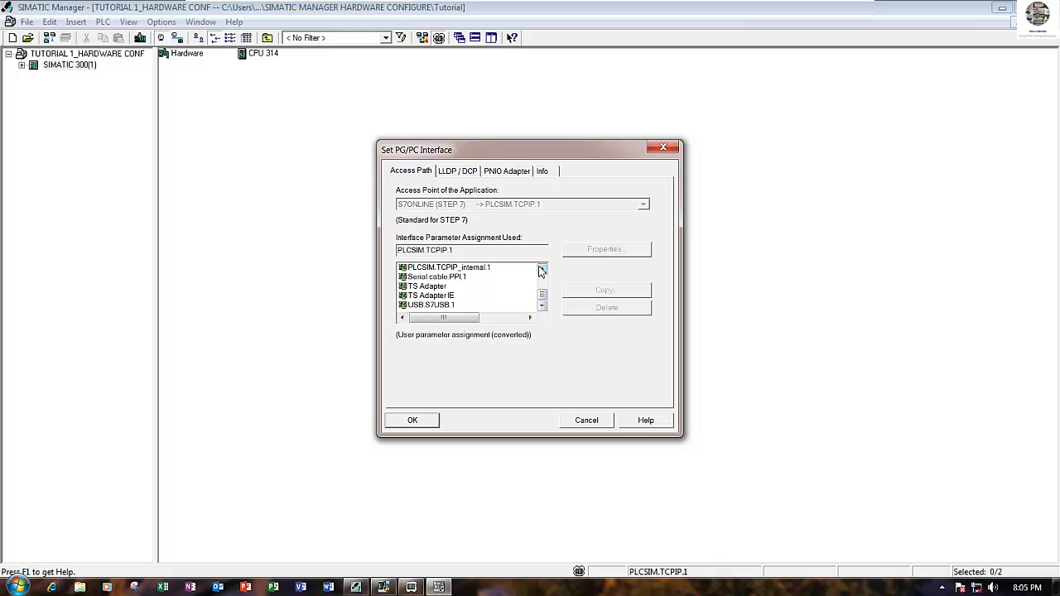
pyautogui.click(543, 269)
pyautogui.click(543, 269)
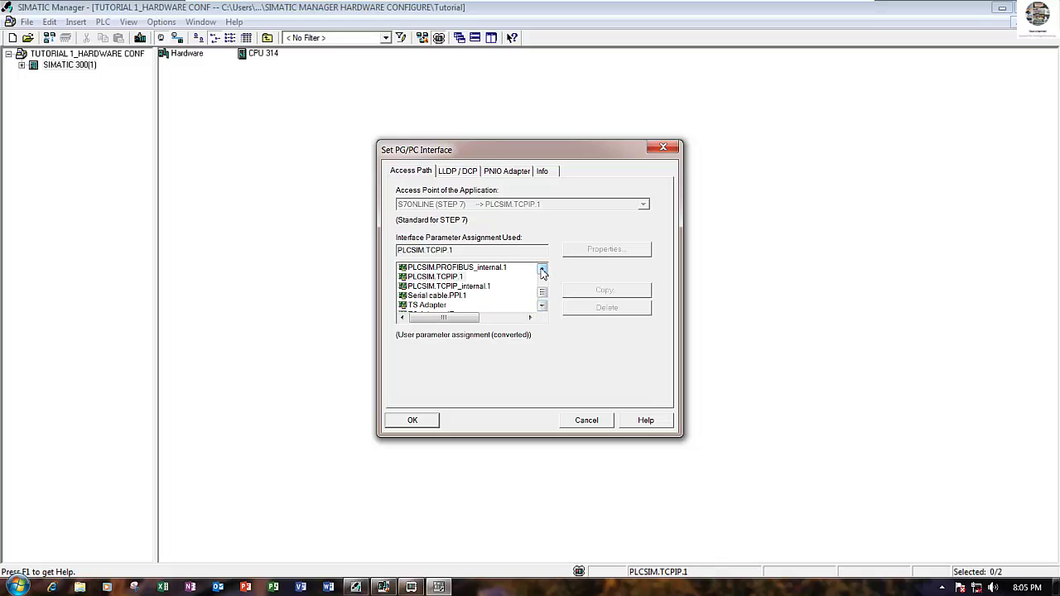
pyautogui.click(543, 271)
pyautogui.click(543, 271)
pyautogui.click(543, 271)
pyautogui.click(543, 271)
pyautogui.click(444, 278)
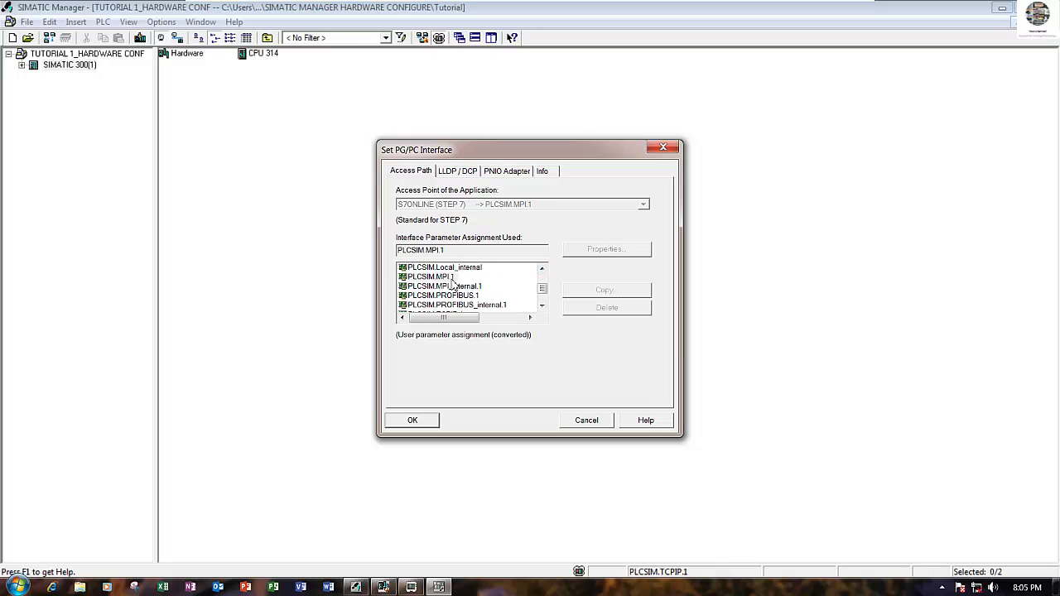
# Apply PLCSIM.MPI.1, accept the access path warning, and return to HW Config
pyautogui.click(412, 421)
pyautogui.click(504, 354)
pyautogui.click(412, 587)
pyautogui.click(265, 233)
pyautogui.click(383, 587)
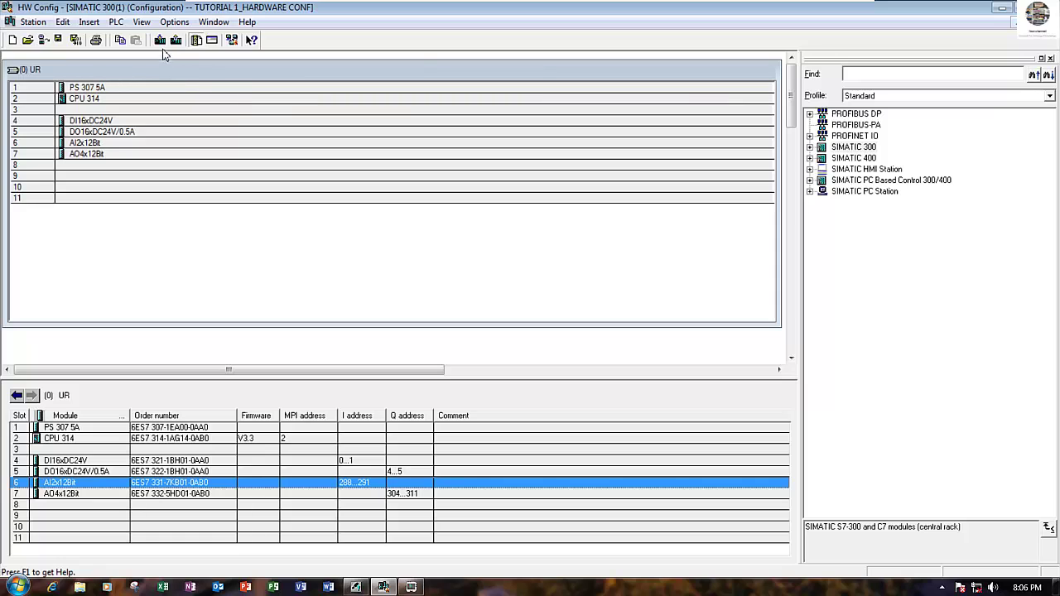
# Download the CPU 314 configuration to simulated node 2, stopping and restarting the CPU
pyautogui.click(160, 45)
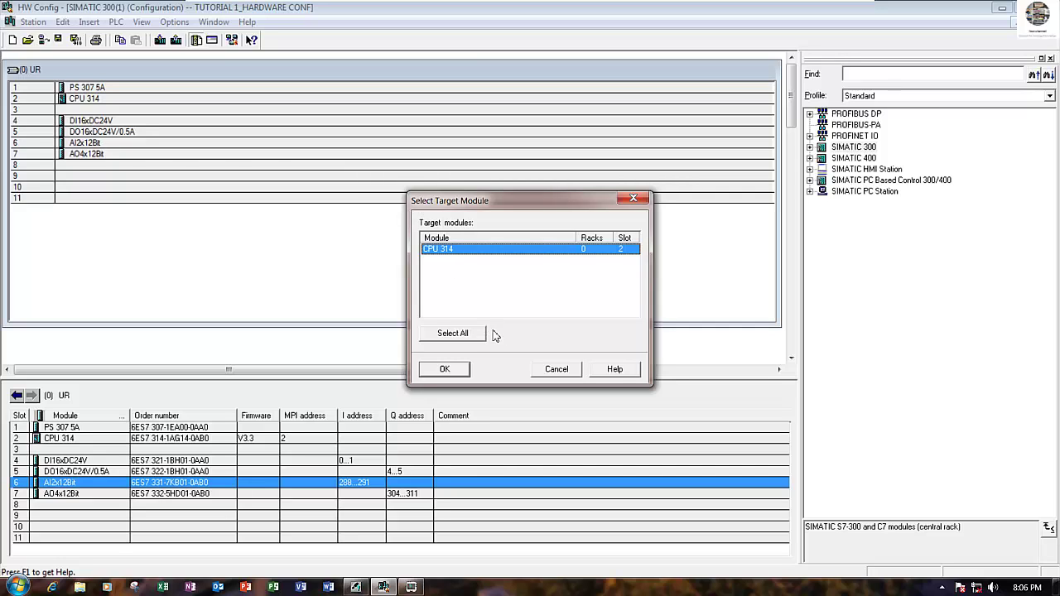
pyautogui.click(460, 336)
pyautogui.click(448, 370)
pyautogui.click(520, 380)
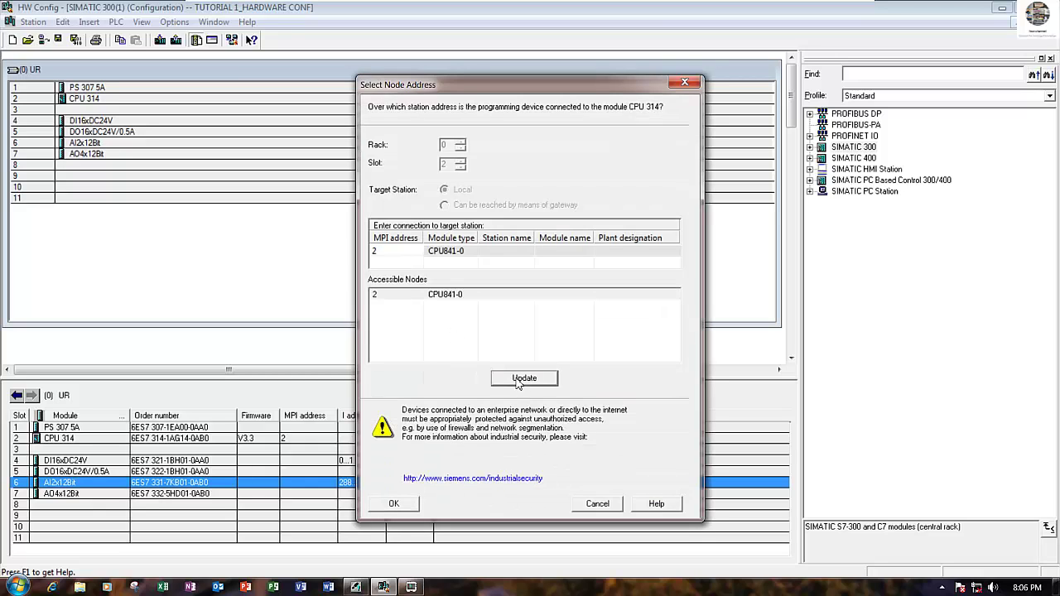
pyautogui.click(446, 296)
pyautogui.click(389, 503)
pyautogui.click(447, 361)
pyautogui.click(441, 327)
# Check PLCSIM, then select the DO16xDC24V/0.5A and DI16xDC24V modules in the rack
pyautogui.click(411, 587)
pyautogui.click(230, 269)
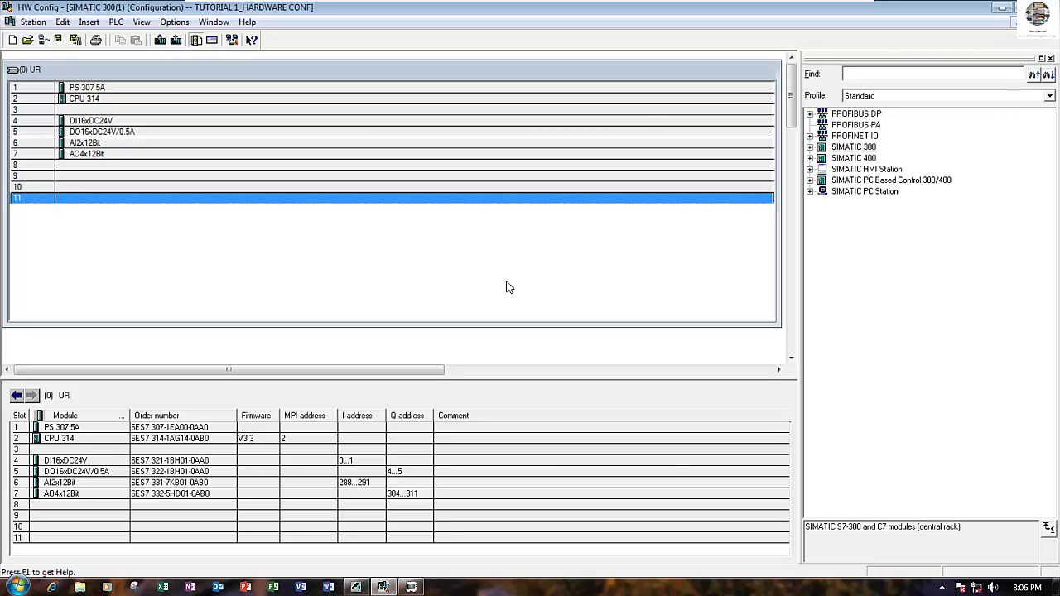
pyautogui.click(120, 132)
pyautogui.click(127, 121)
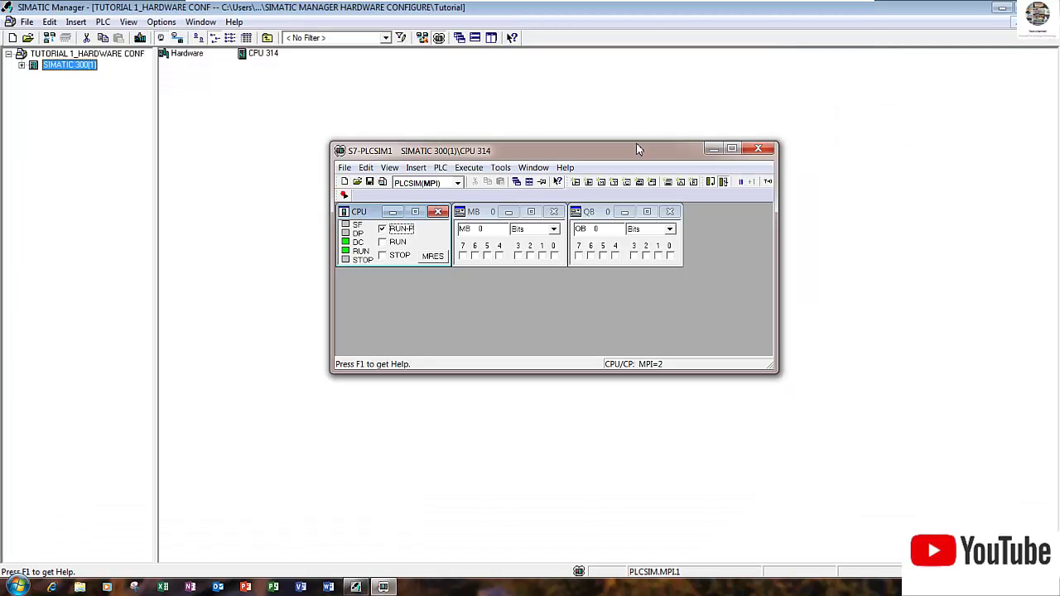
# Move PLCSIM aside and expand SIMATIC 300(1) > CPU 314 > S7 Program(1) > Blocks
pyautogui.moveTo(525, 154); pyautogui.dragTo(655, 116)
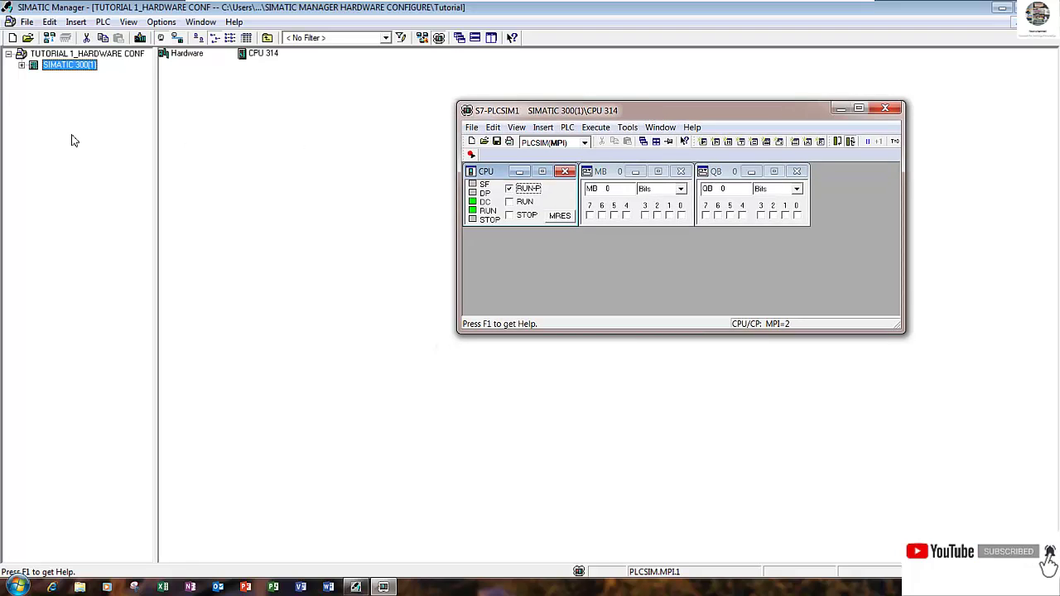
pyautogui.click(22, 66)
pyautogui.click(35, 76)
pyautogui.click(48, 87)
pyautogui.click(92, 114)
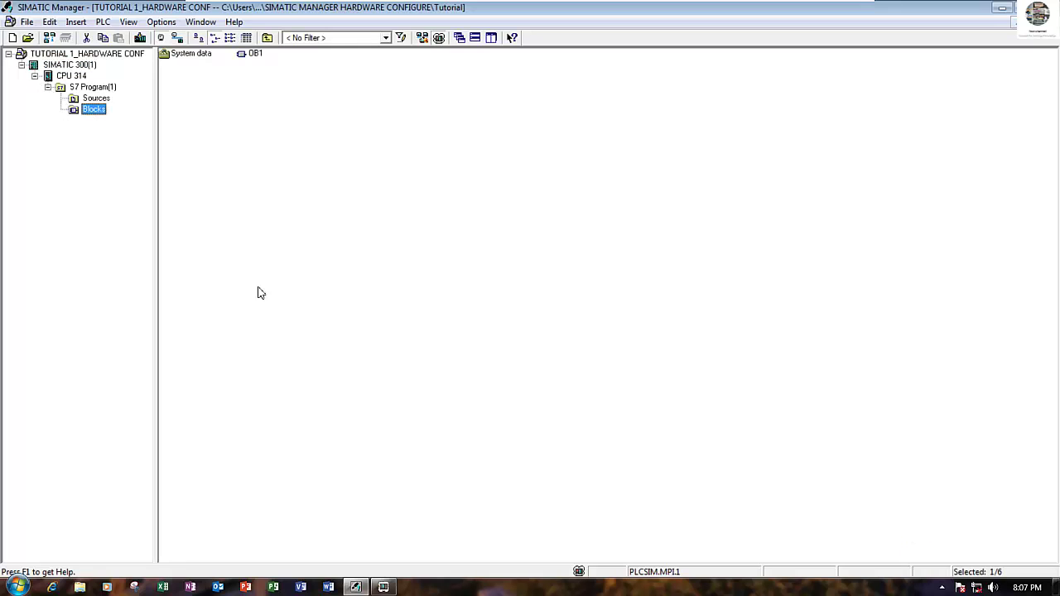
# Open OB1 in the LAD/STL/FBD editor, dismissing its properties dialog
pyautogui.click(384, 587)
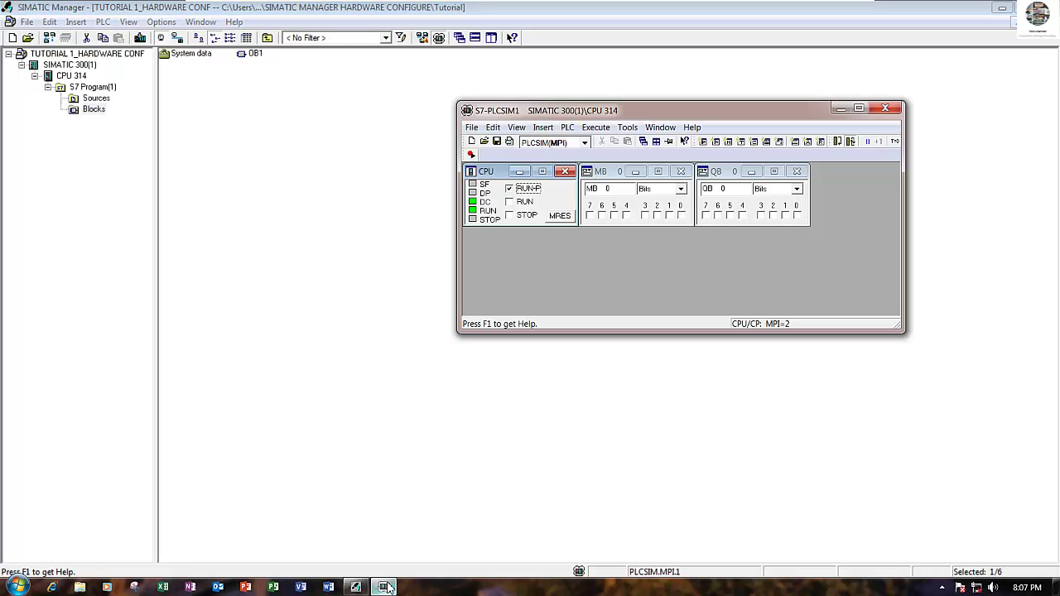
pyautogui.click(256, 54)
pyautogui.doubleClick(256, 54)
pyautogui.click(406, 413)
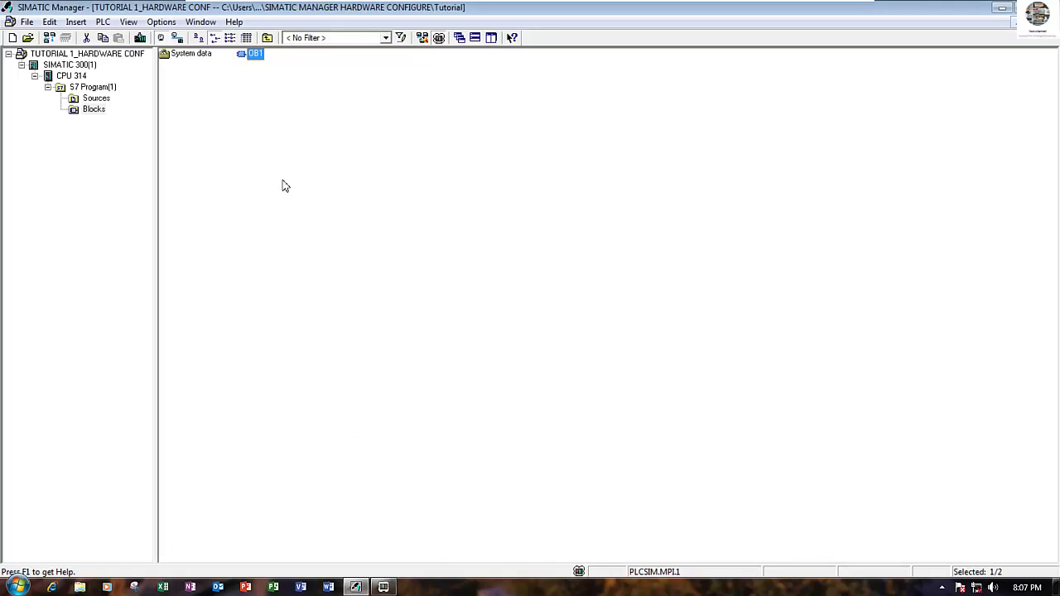
pyautogui.click(412, 587)
# Place a normally open contact addressed I0.0 on Network 1 of OB1
pyautogui.click(367, 252)
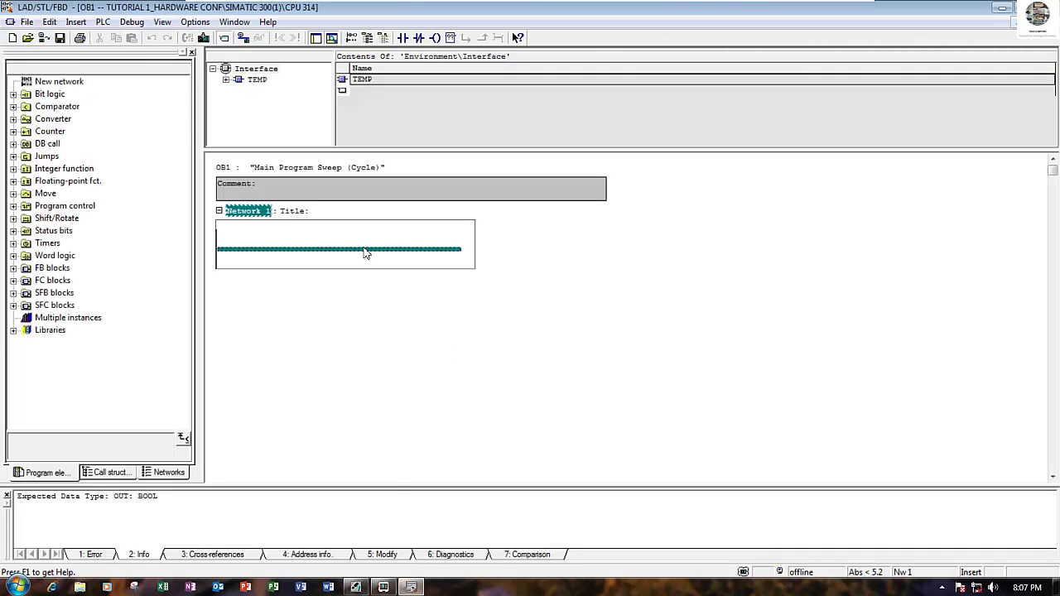
pyautogui.click(402, 38)
pyautogui.click(243, 236)
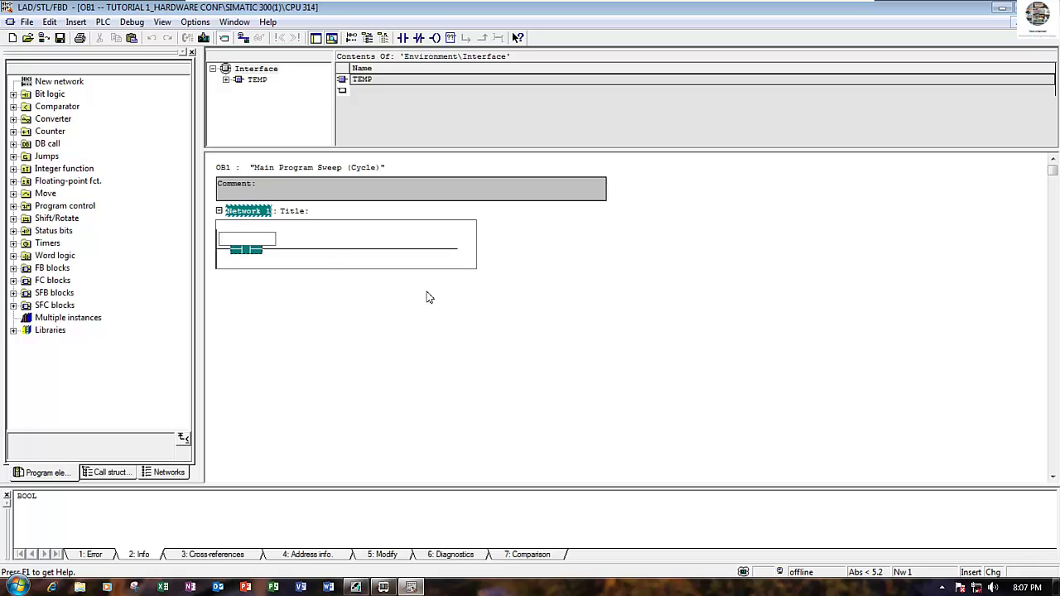
pyautogui.write('I')
pyautogui.press('Return')
pyautogui.click(429, 297)
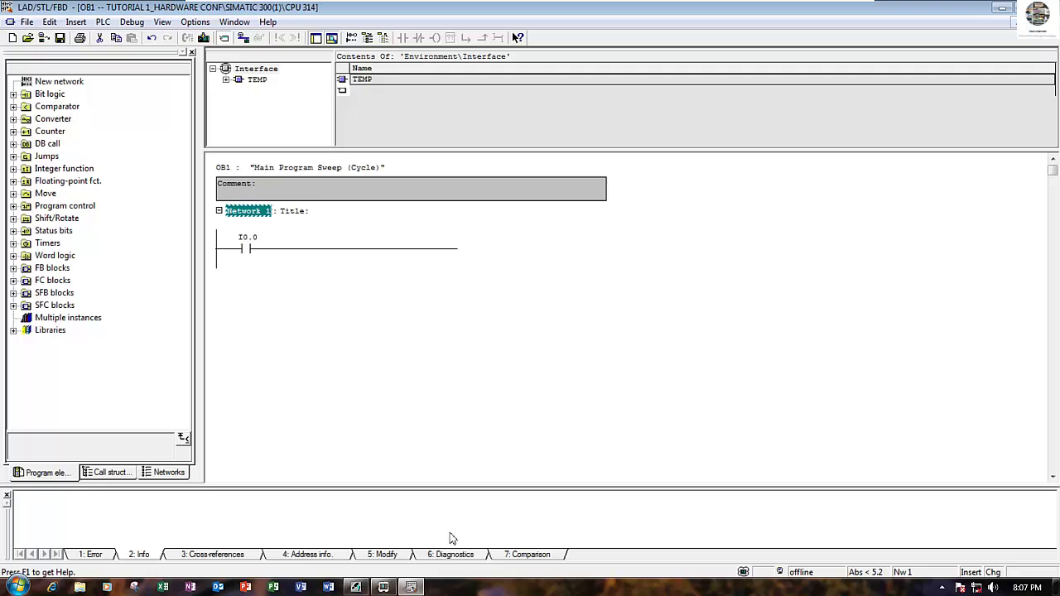
# Select the rung after contact I0.0 and go back to the project window
pyautogui.moveTo(387, 590)
pyautogui.click(298, 251)
pyautogui.click(374, 590)
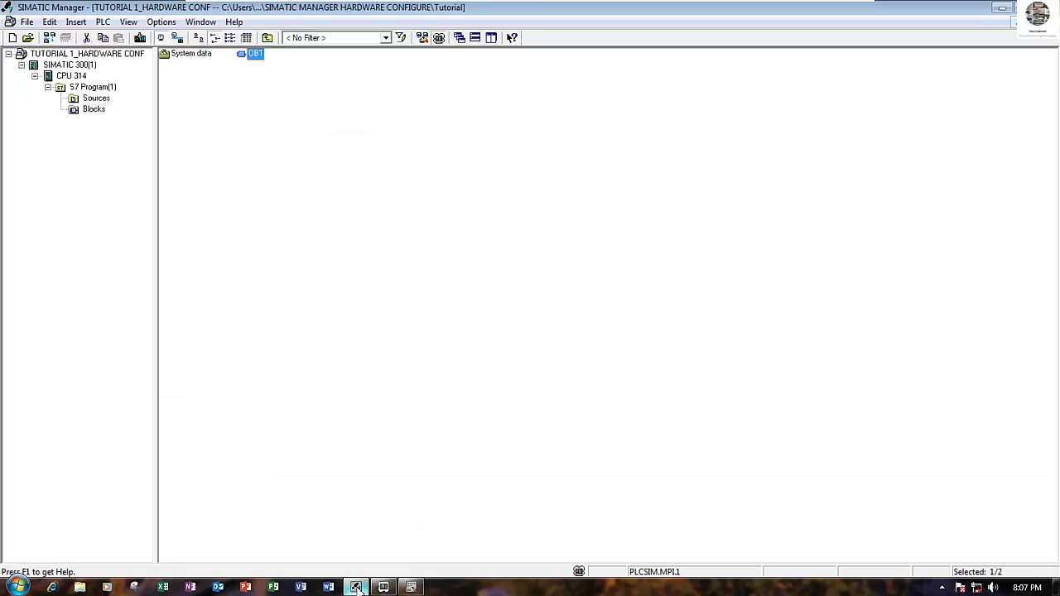
# Open the SIMATIC 300(1) hardware to check the DI16xDC24V input address, then return to OB1
pyautogui.click(83, 66)
pyautogui.click(185, 56)
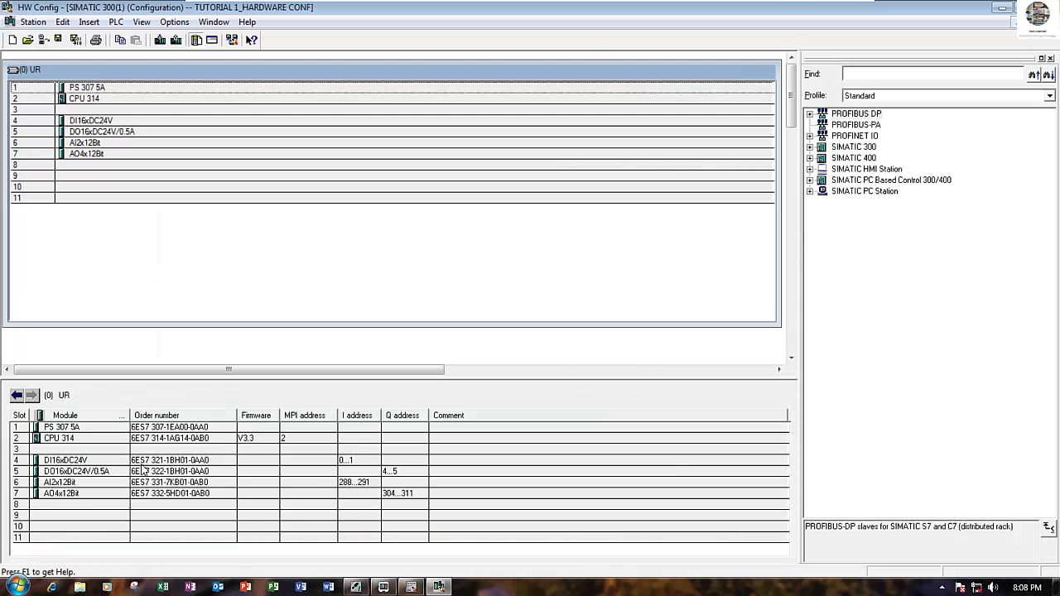
pyautogui.click(355, 465)
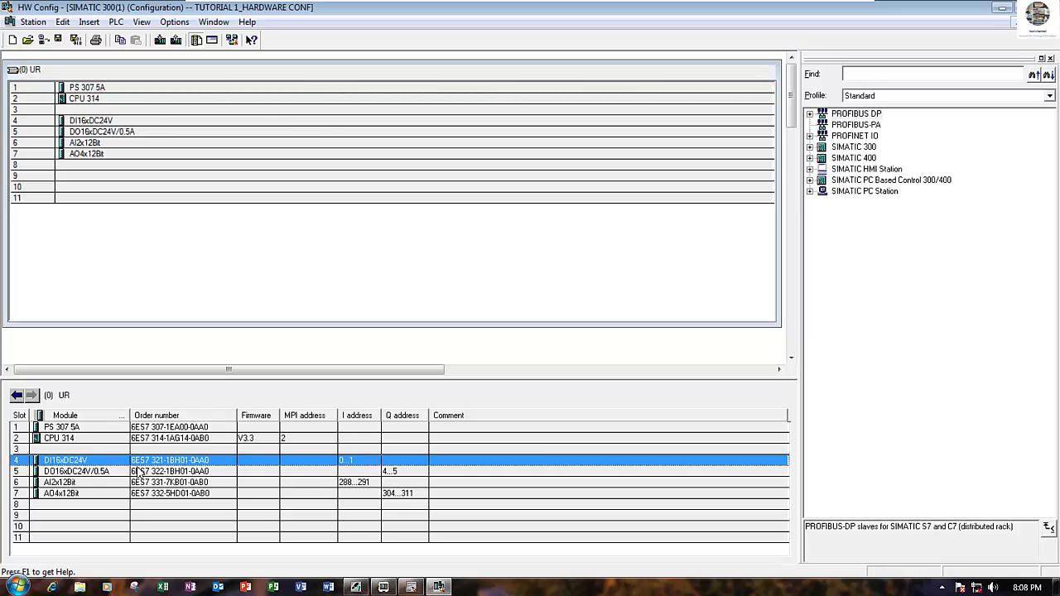
pyautogui.click(1002, 8)
pyautogui.click(417, 588)
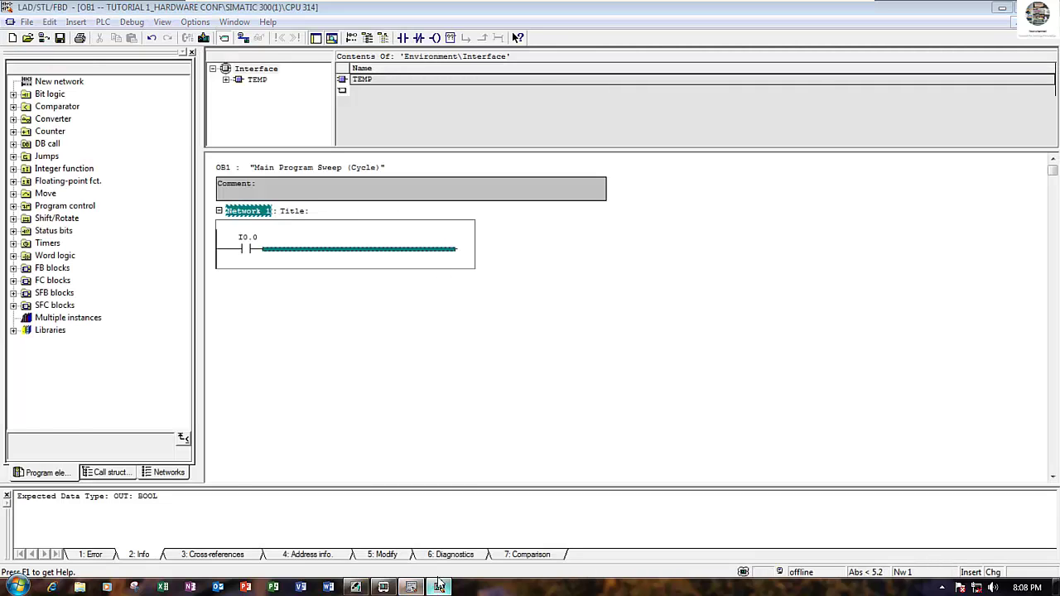
# Check the DO16xDC24V/0.5A output address in HW Config, then close it
pyautogui.click(439, 588)
pyautogui.click(391, 473)
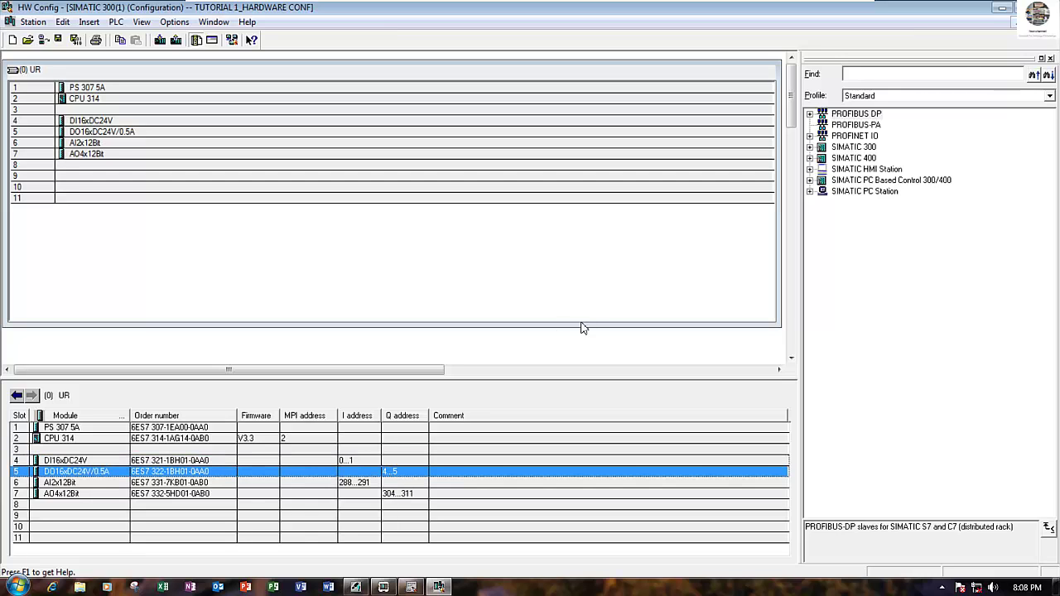
pyautogui.click(1002, 7)
# Add output coil Q4.0 to the rung and download OB1 to the simulated CPU
pyautogui.click(434, 37)
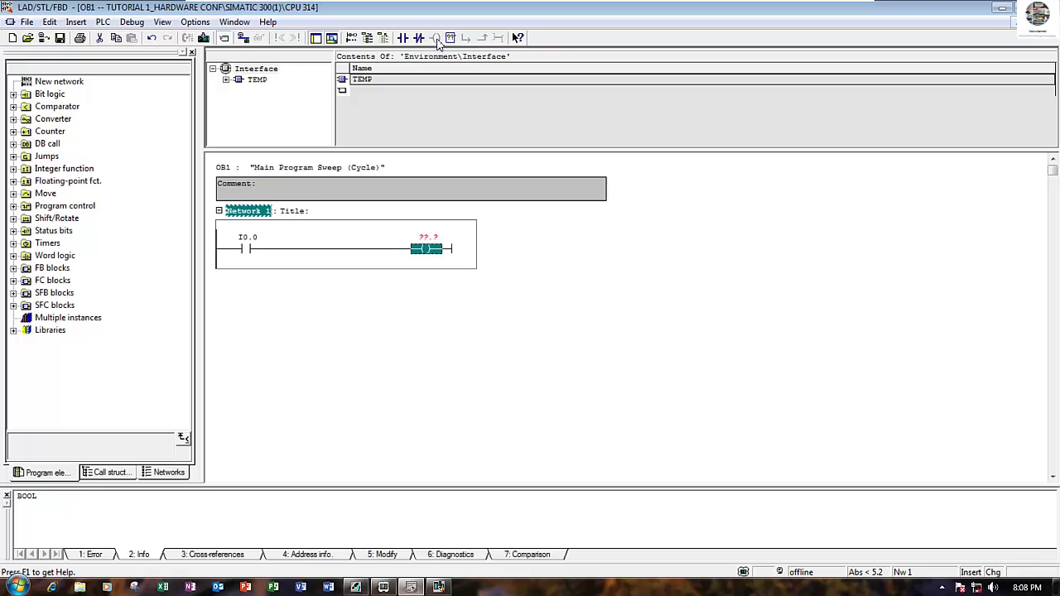
pyautogui.click(429, 234)
pyautogui.click(428, 235)
pyautogui.write('Q')
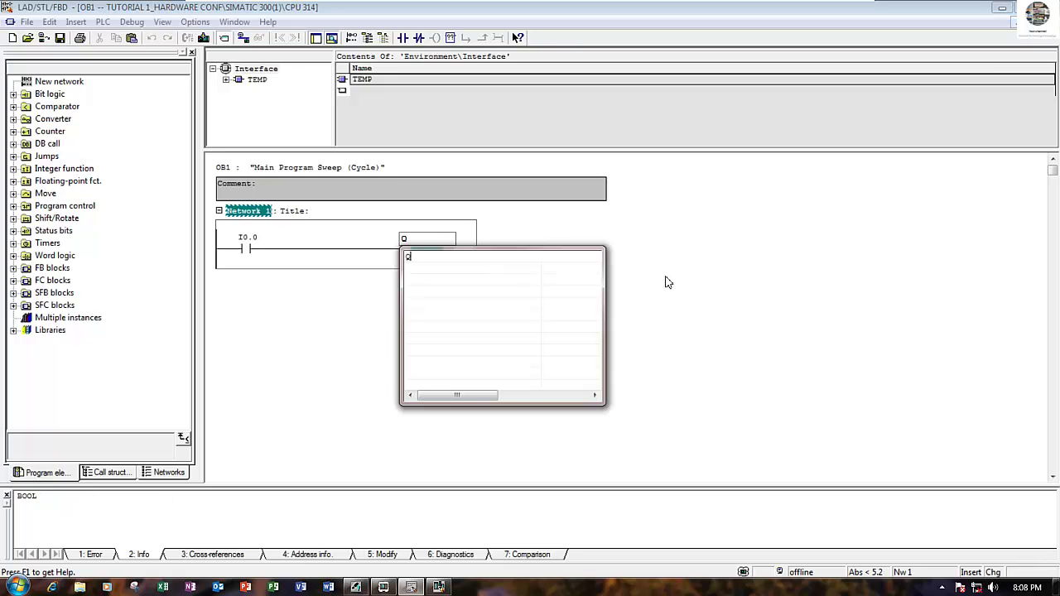
pyautogui.write('4.0')
pyautogui.press('Return')
pyautogui.click(668, 283)
pyautogui.click(204, 39)
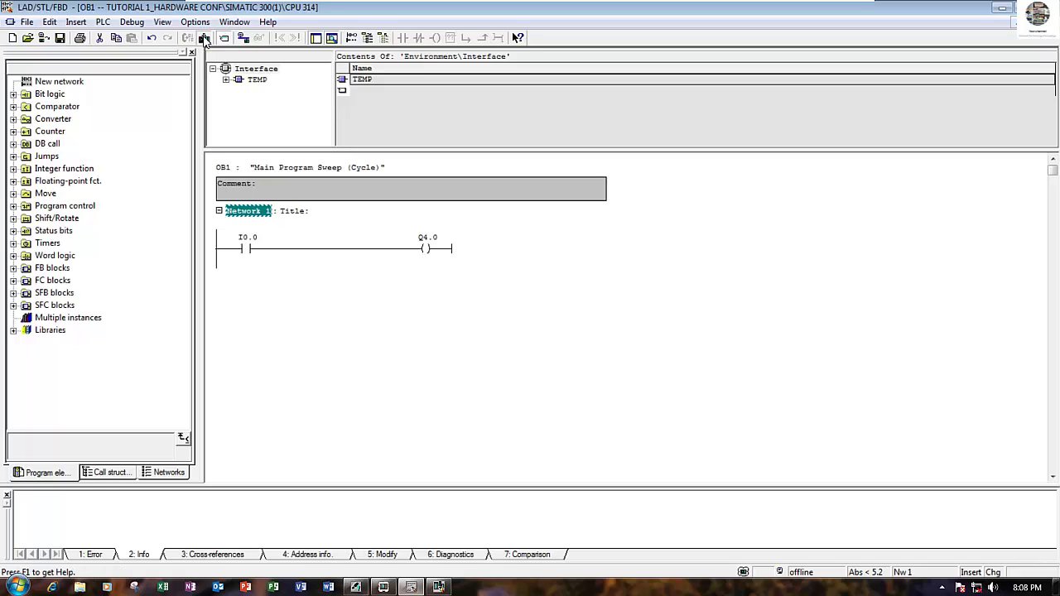
# Monitor OB1 online and place the S7-PLCSIM window at the lower right
pyautogui.click(260, 42)
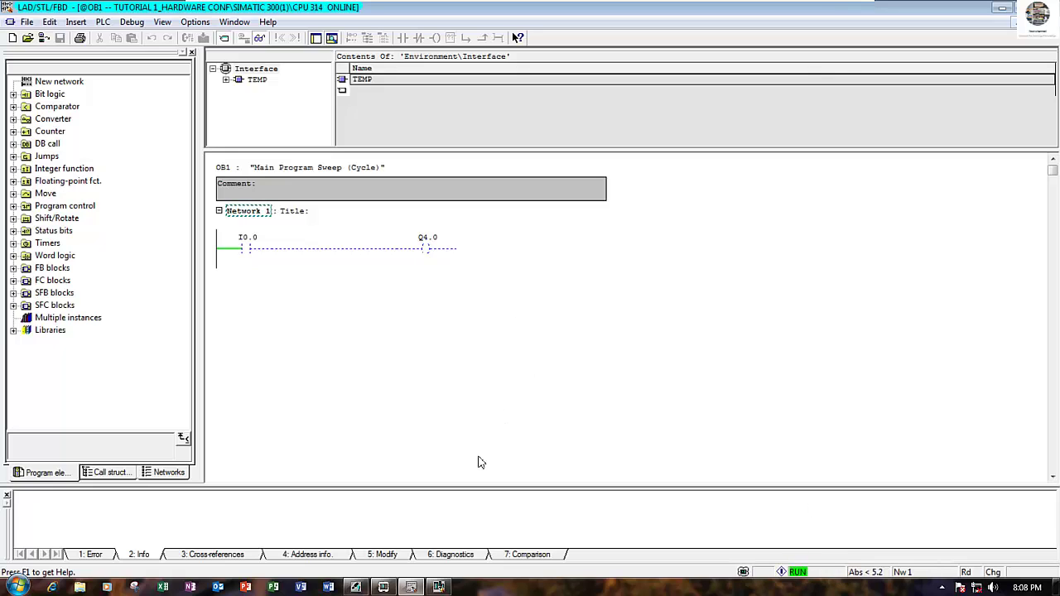
pyautogui.click(383, 588)
pyautogui.moveTo(694, 108); pyautogui.dragTo(740, 191)
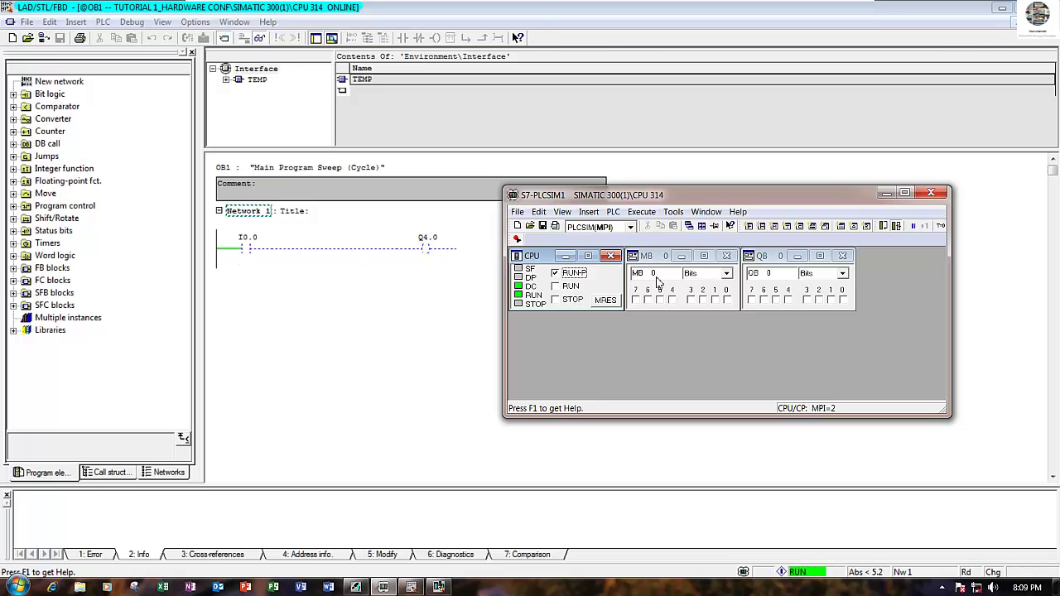
# Switch the MB panel to input byte IB 0, keeping the bit display
pyautogui.click(726, 274)
pyautogui.click(726, 284)
pyautogui.doubleClick(636, 276)
pyautogui.write('I')
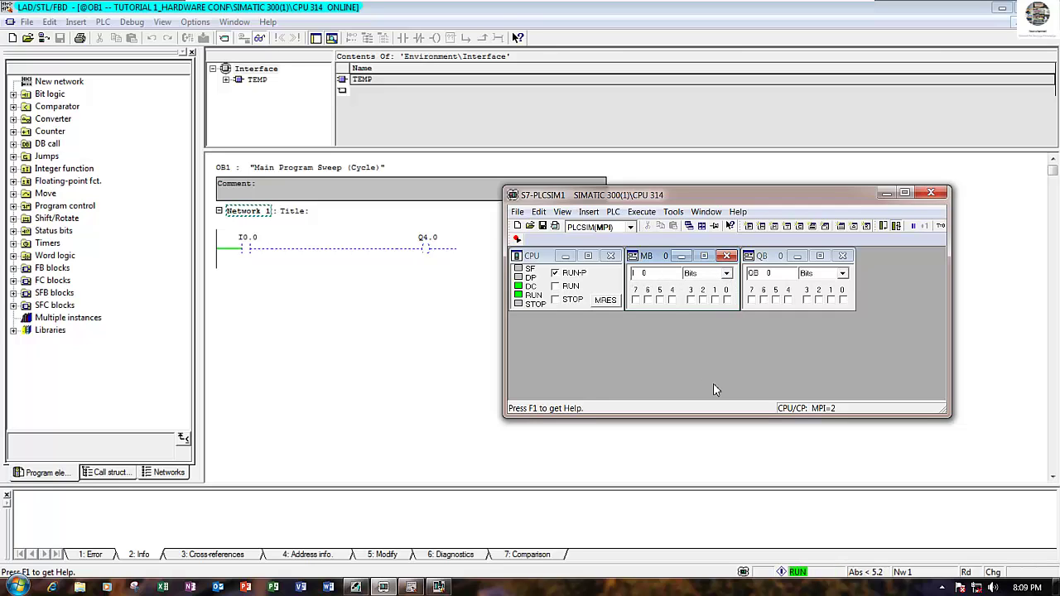
pyautogui.write('B')
pyautogui.press('Return')
# Change the output byte panel from QB 0 to QB 4
pyautogui.click(783, 283)
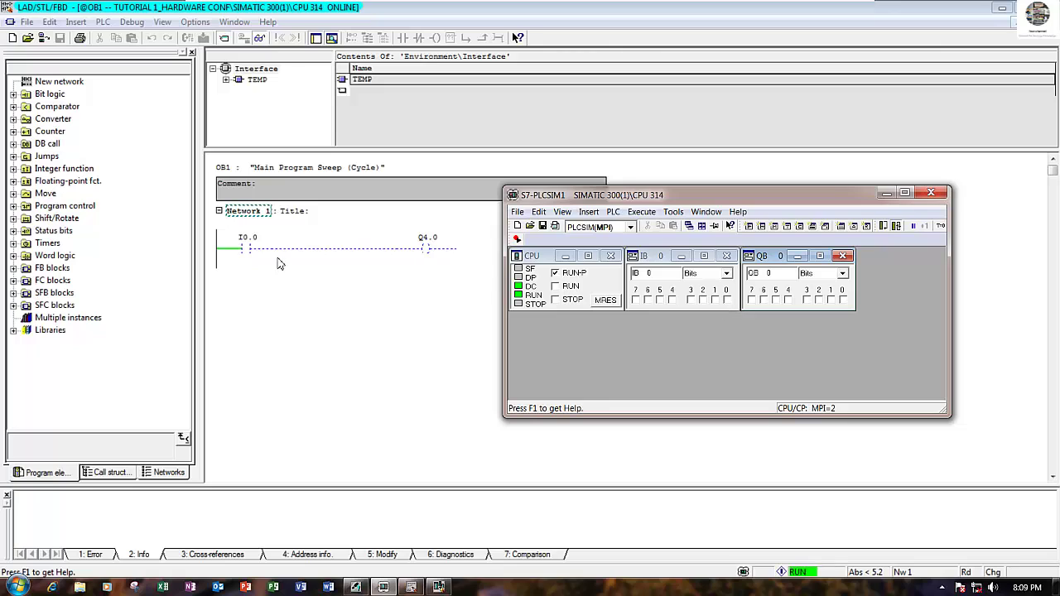
pyautogui.click(778, 278)
pyautogui.press('BackSpace')
pyautogui.write('4')
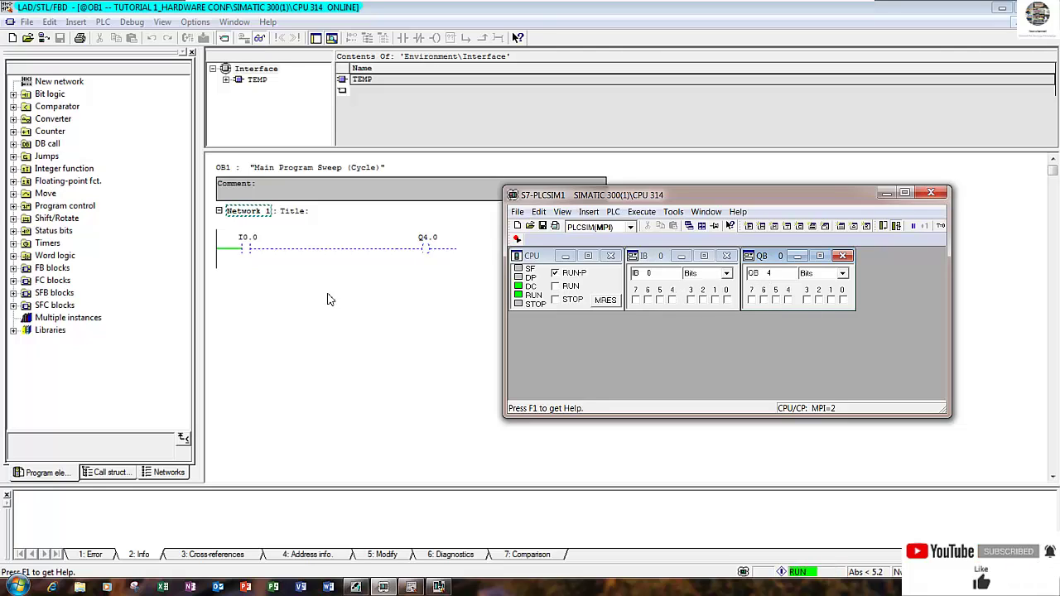
# Toggle input I0.0 on, off, then on in S7-PLCSIM, leaving Q4.0 energized
pyautogui.click(728, 301)
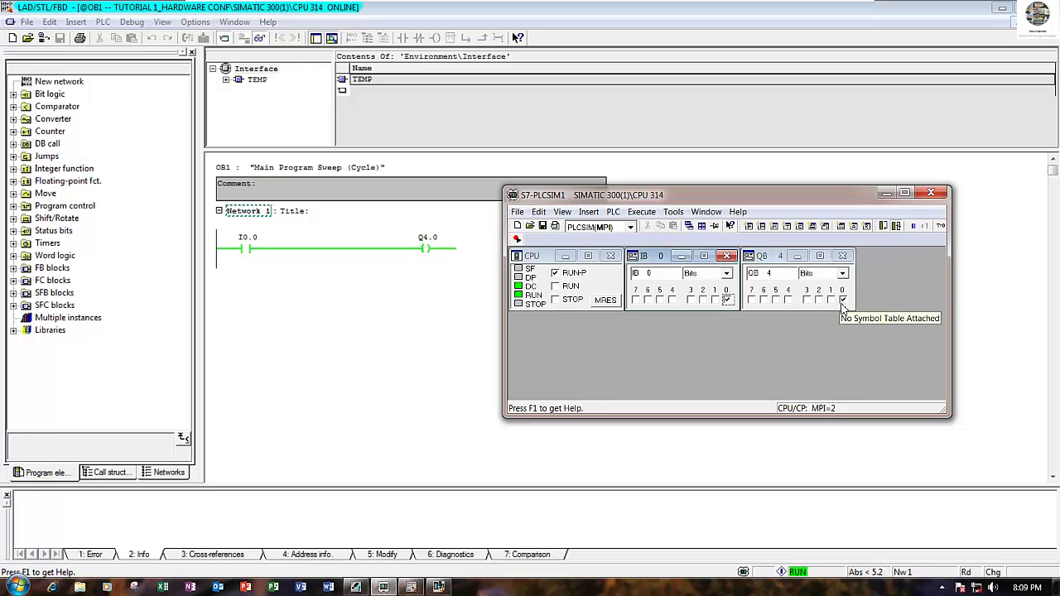
pyautogui.click(727, 300)
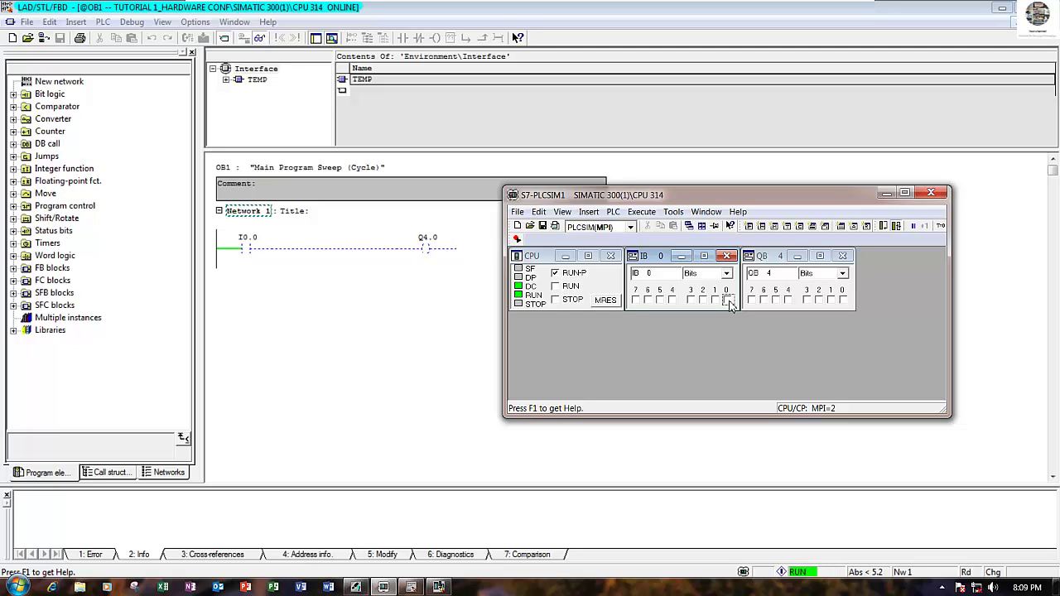
pyautogui.click(727, 300)
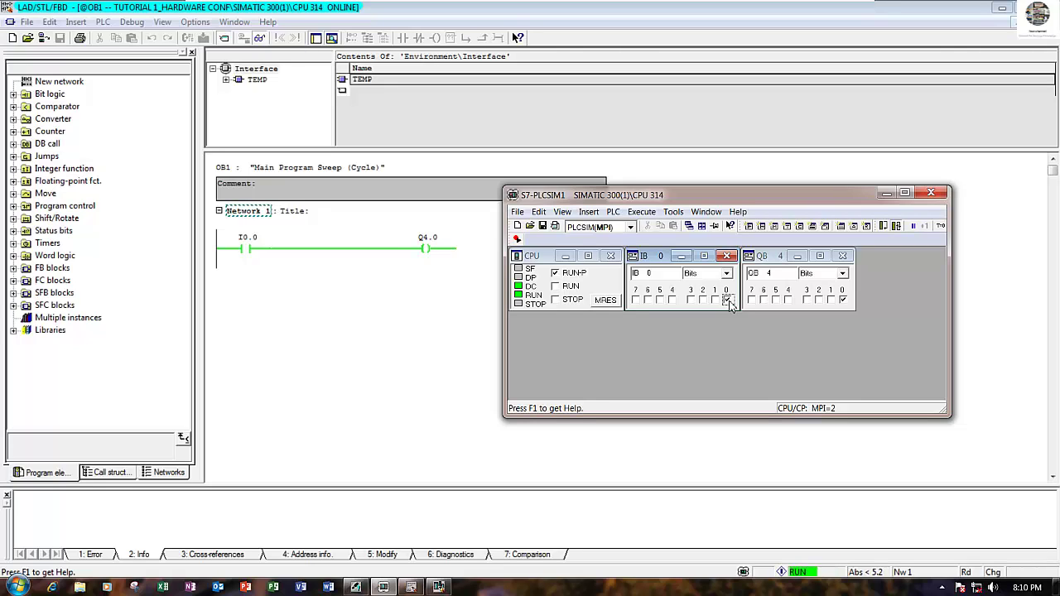